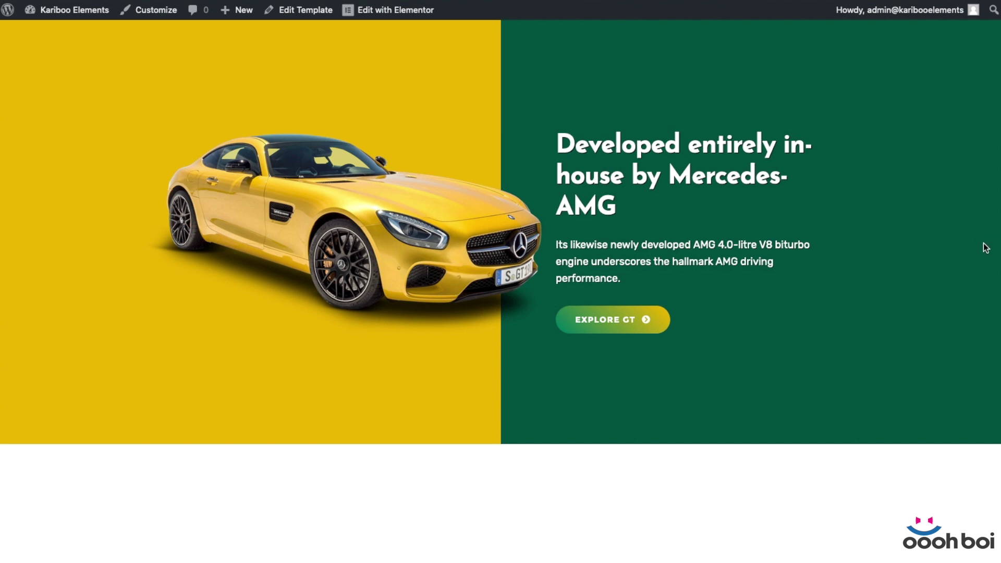
- Narrow and restore the browser window to check the car section's responsive layout, and switch to the Elementor editor window for Bleeding Images
left_click_drag(996, 245, 456, 265)
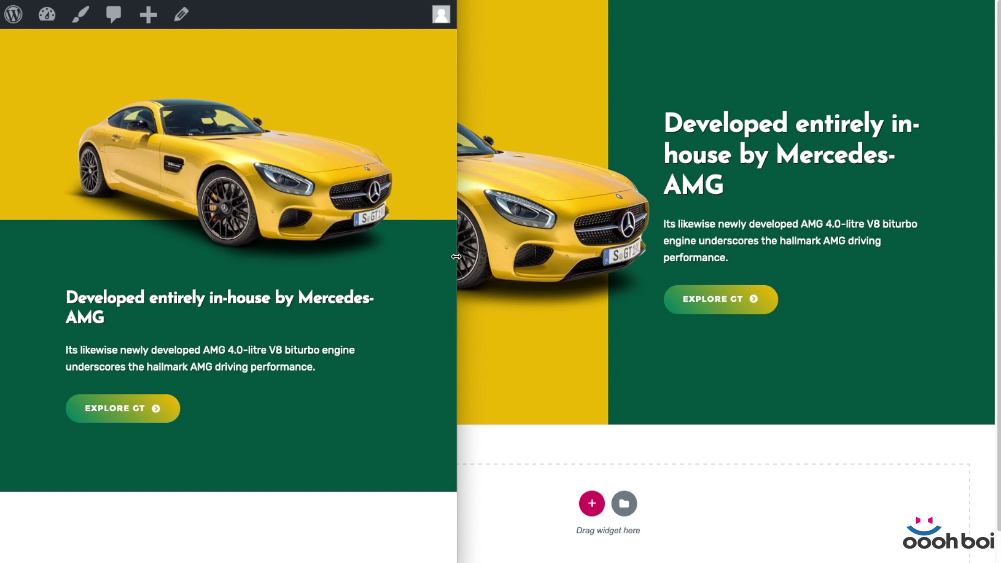
left_click_drag(458, 257, 998, 271)
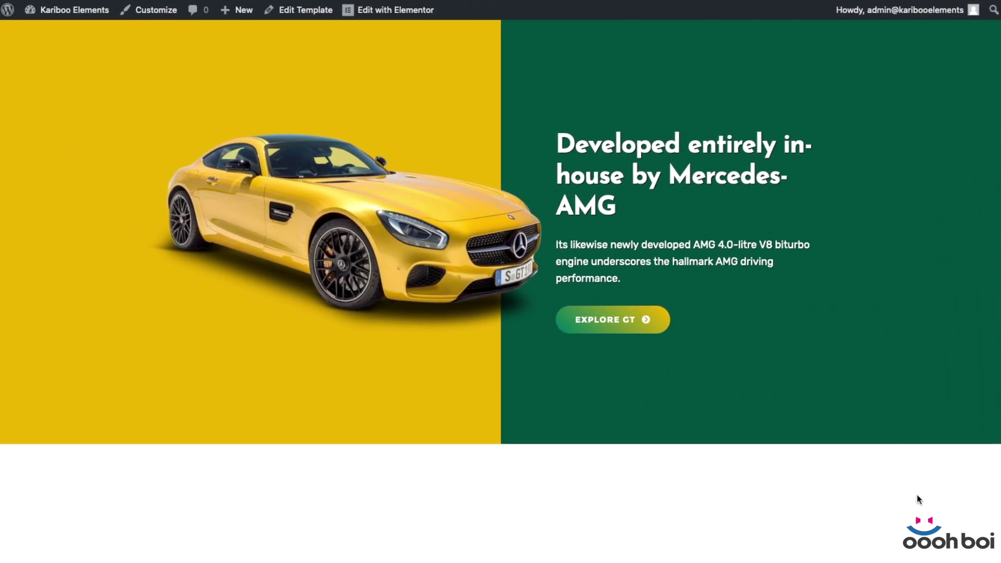
right_click(714, 561)
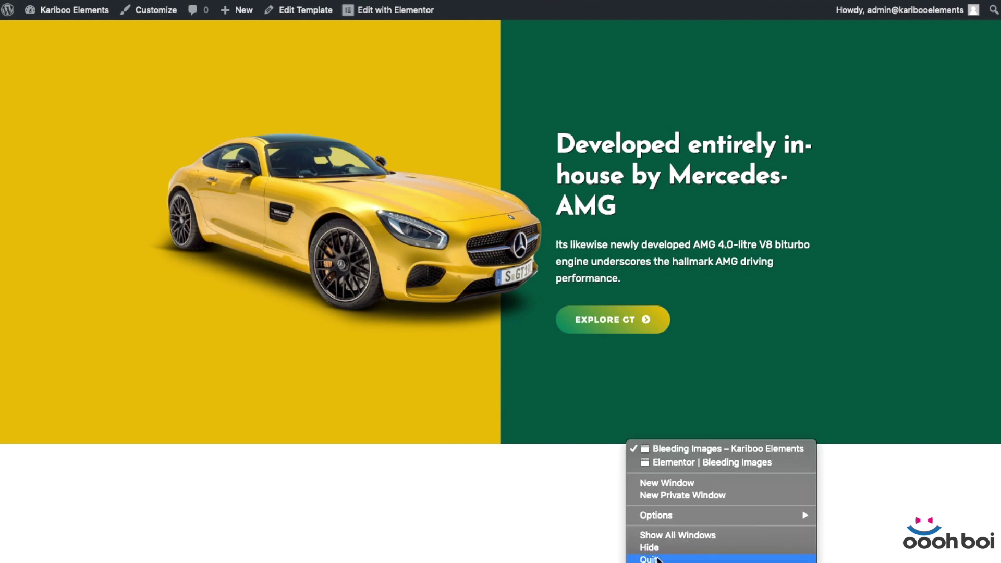
left_click(673, 462)
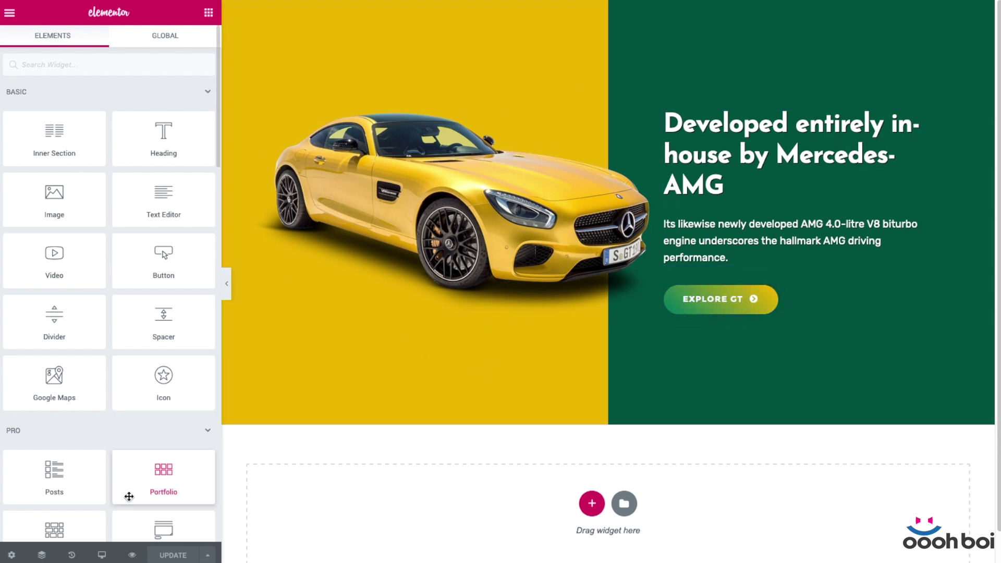
- Preview the page in Tablet and Mobile modes, and return to the Desktop preview
left_click(102, 556)
left_click(98, 497)
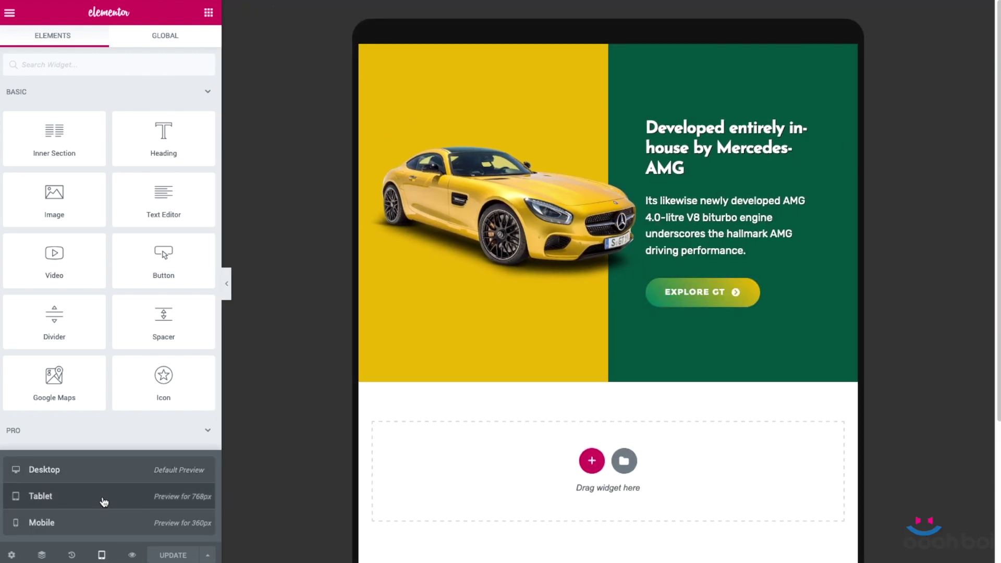
left_click(104, 525)
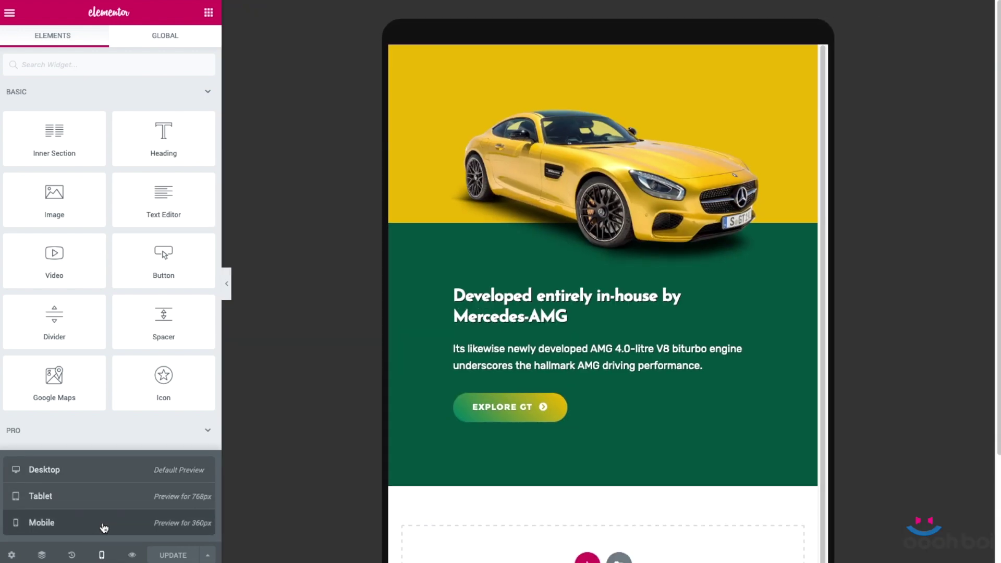
left_click(99, 473)
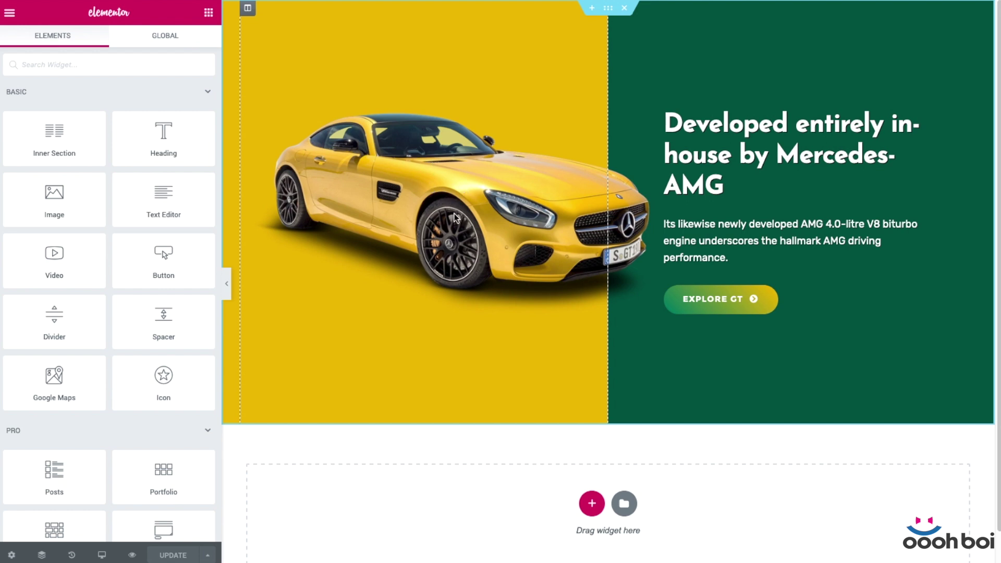
- Add a new section with two equal columns above the existing car section
left_click(592, 9)
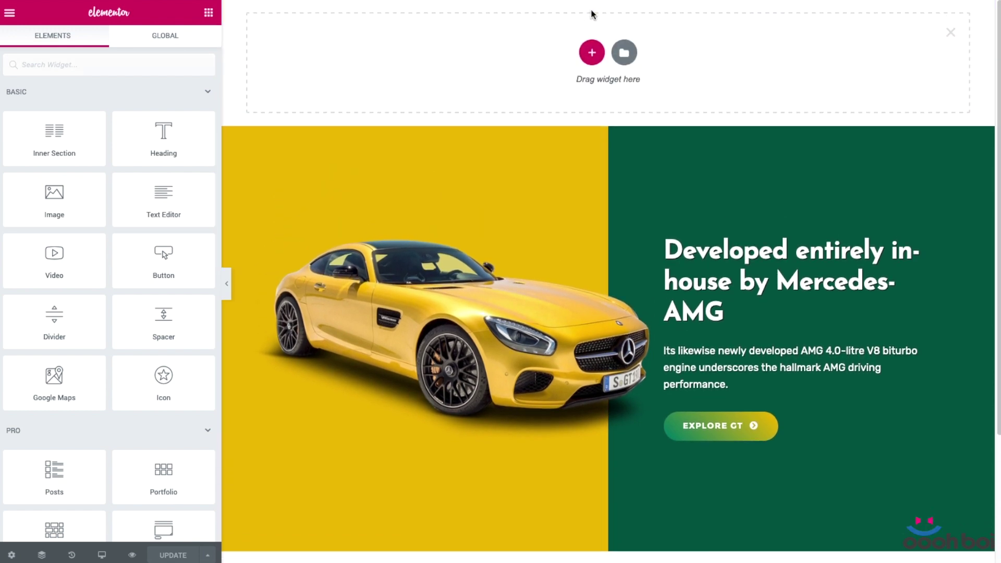
left_click(591, 49)
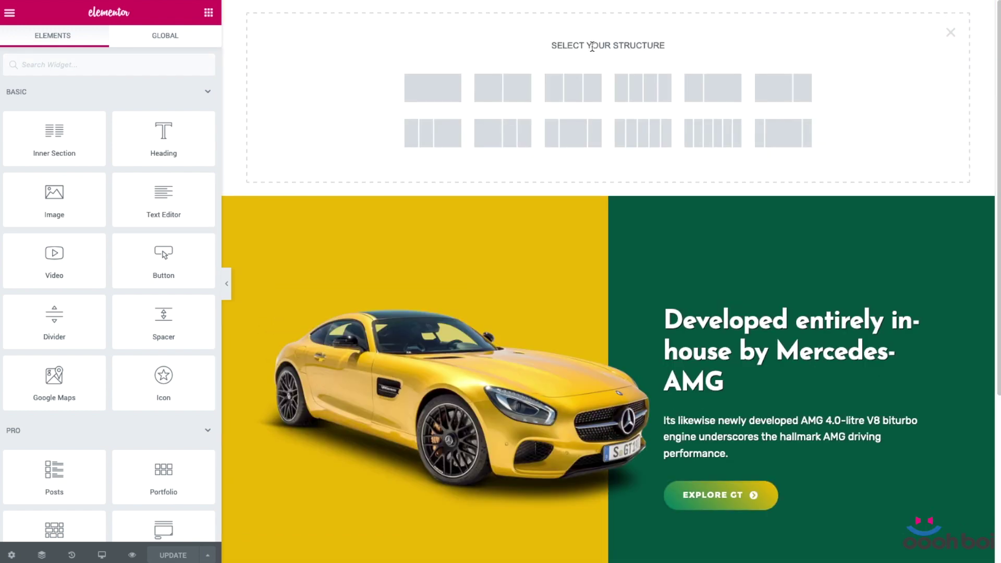
left_click(488, 94)
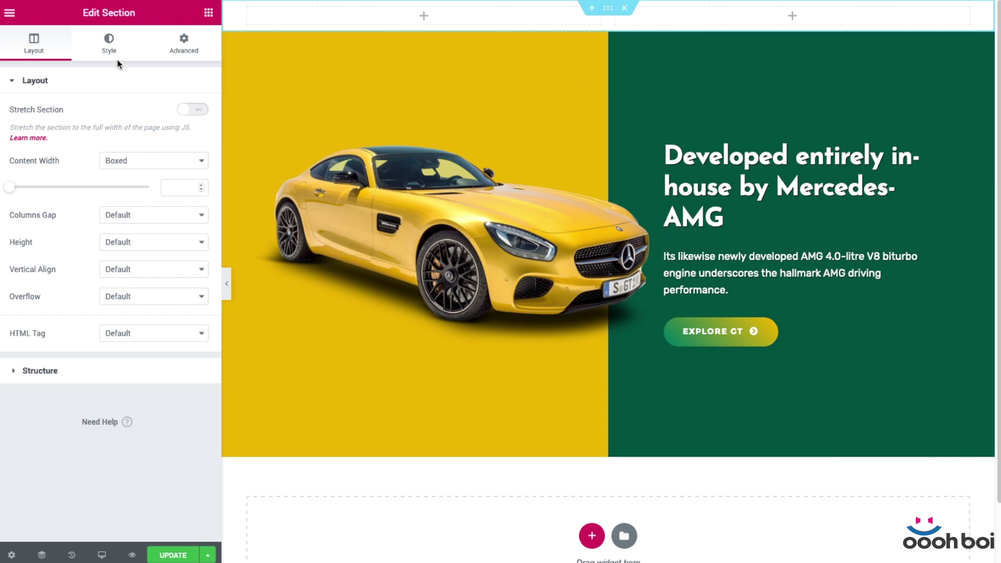
- Set the new section's top and bottom margins to 100 px and its columns gap to No Gap
left_click(206, 55)
left_click(27, 130)
type("100")
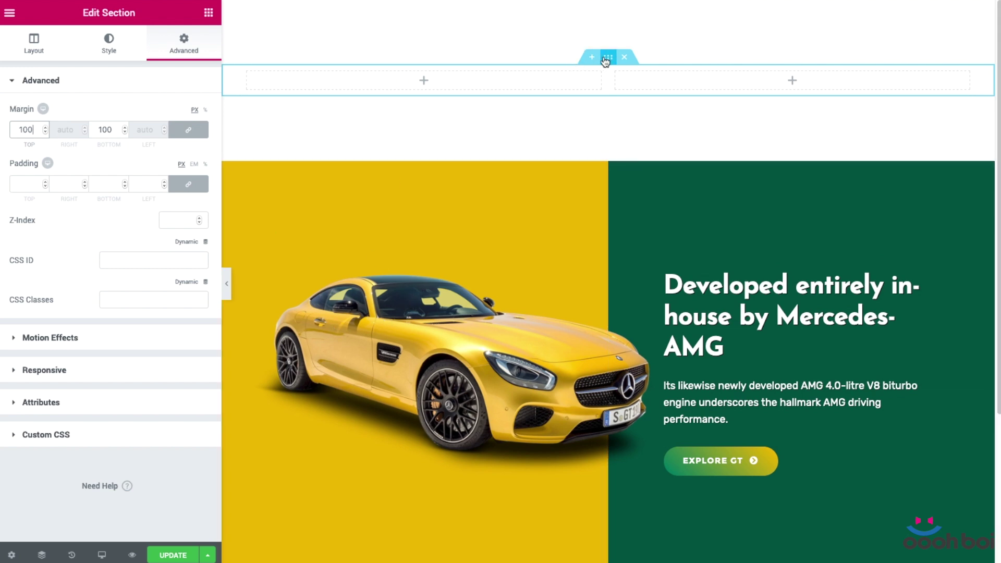
left_click(26, 49)
left_click(153, 214)
left_click(155, 225)
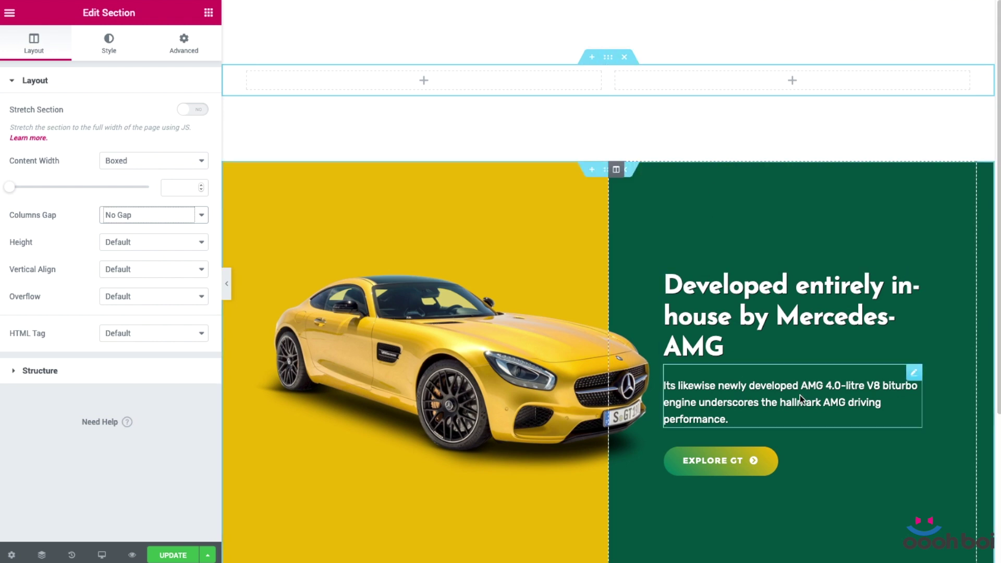
- Open the Navigator from the original section's green text column and place it over the lower part of that column
right_click(937, 447)
left_click(941, 531)
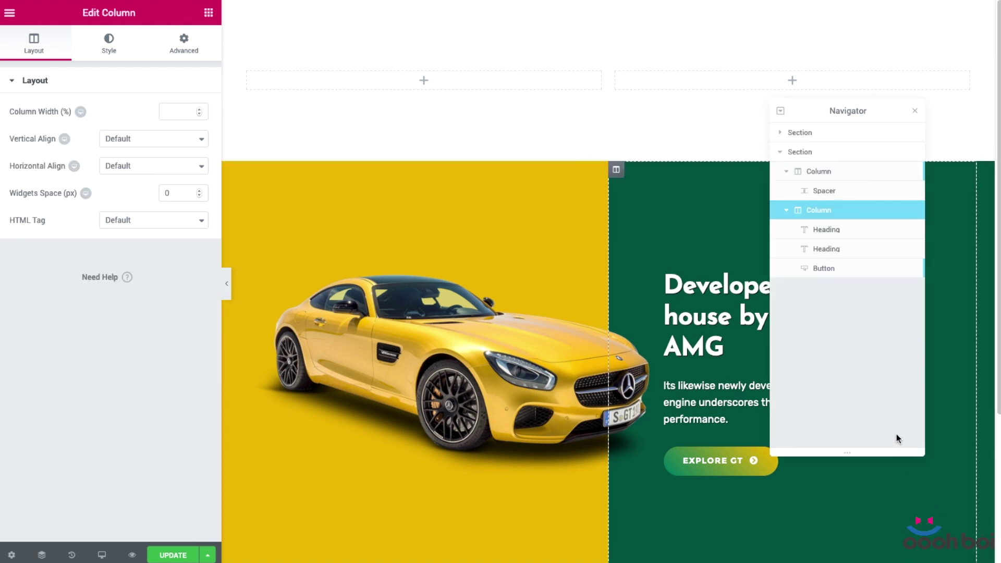
left_click_drag(860, 102, 899, 228)
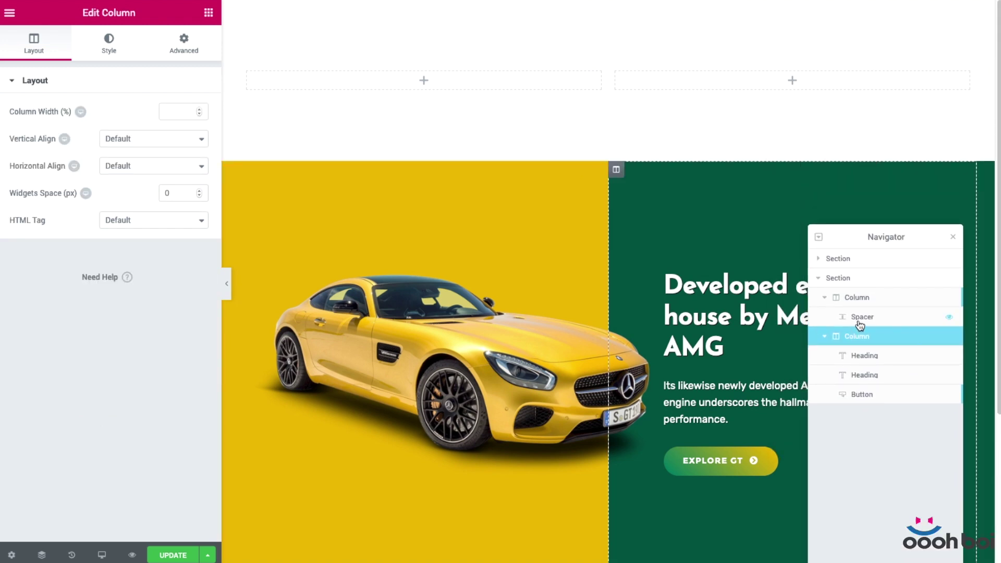
- Copy the original section's green text column and paste it into the new section
right_click(619, 170)
left_click(680, 249)
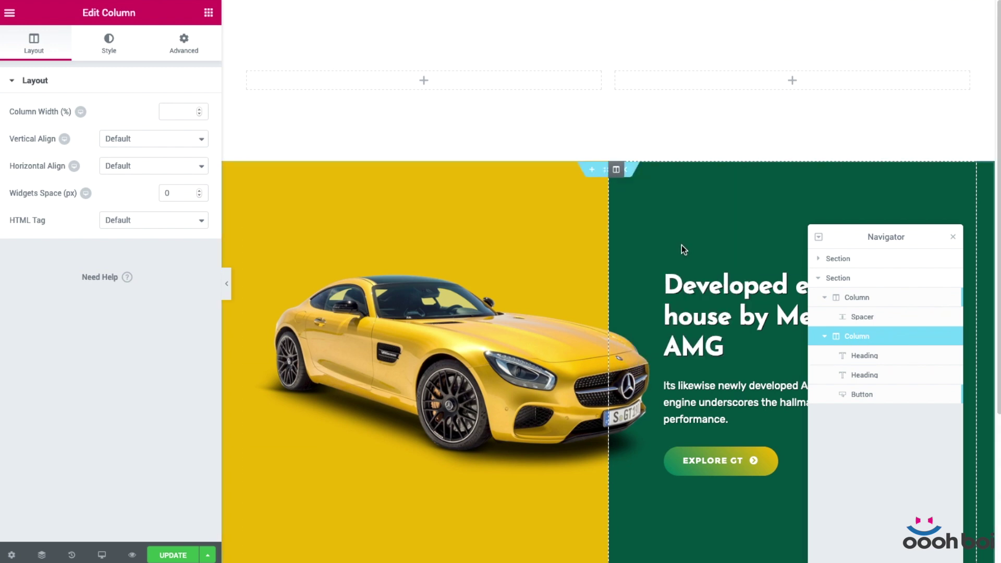
right_click(620, 77)
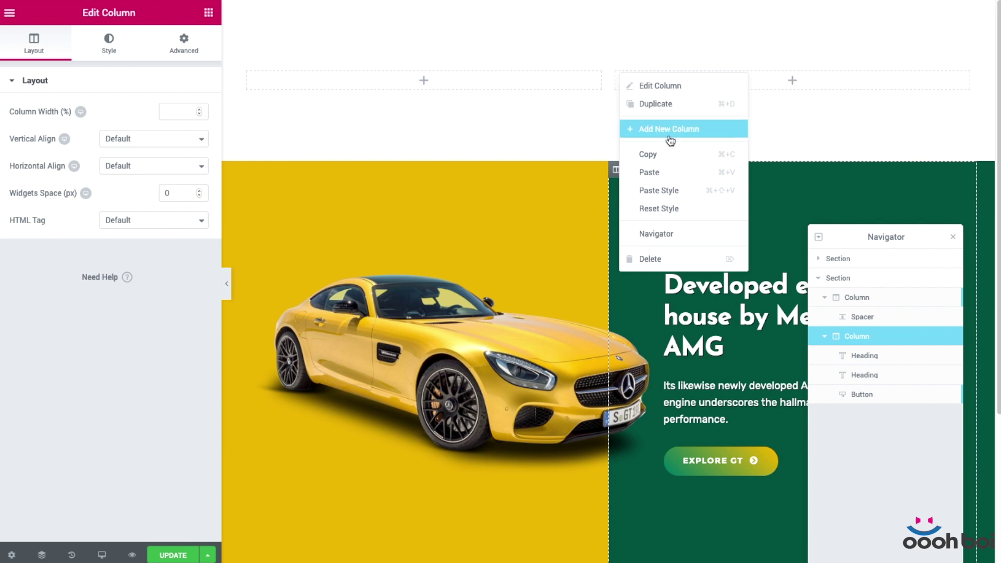
left_click(646, 176)
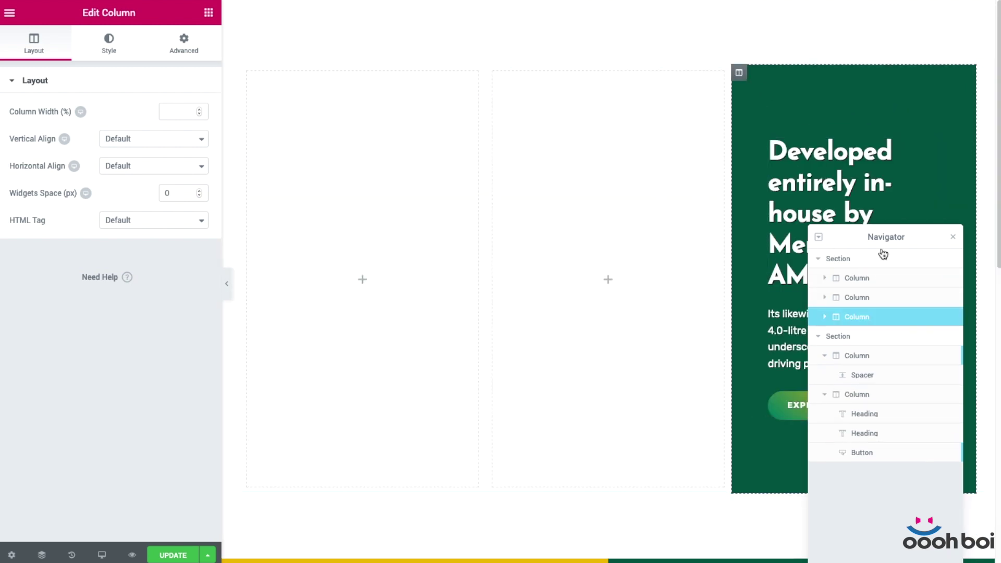
- Delete the empty middle column from the new section and close the Navigator
left_click_drag(860, 235, 614, 242)
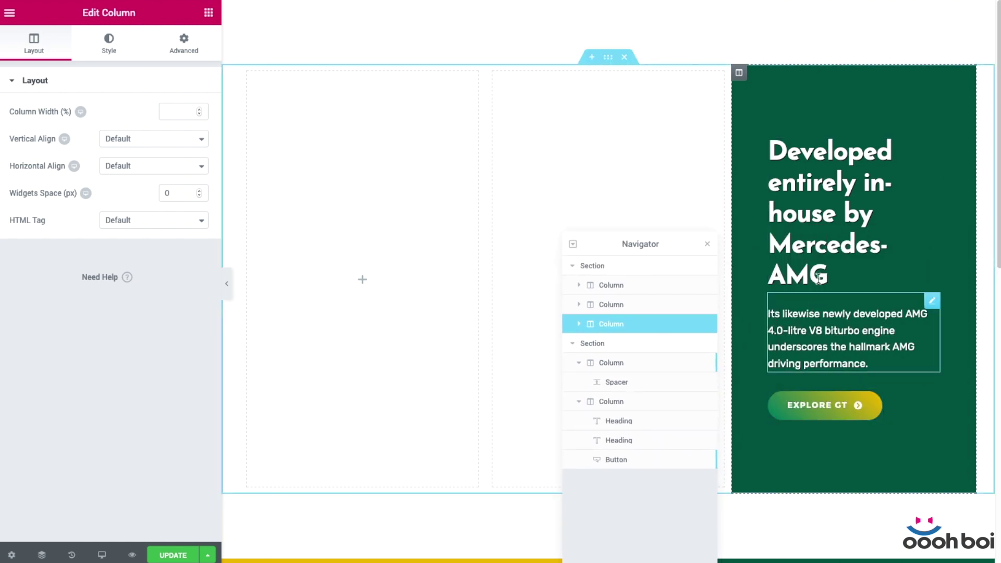
right_click(493, 74)
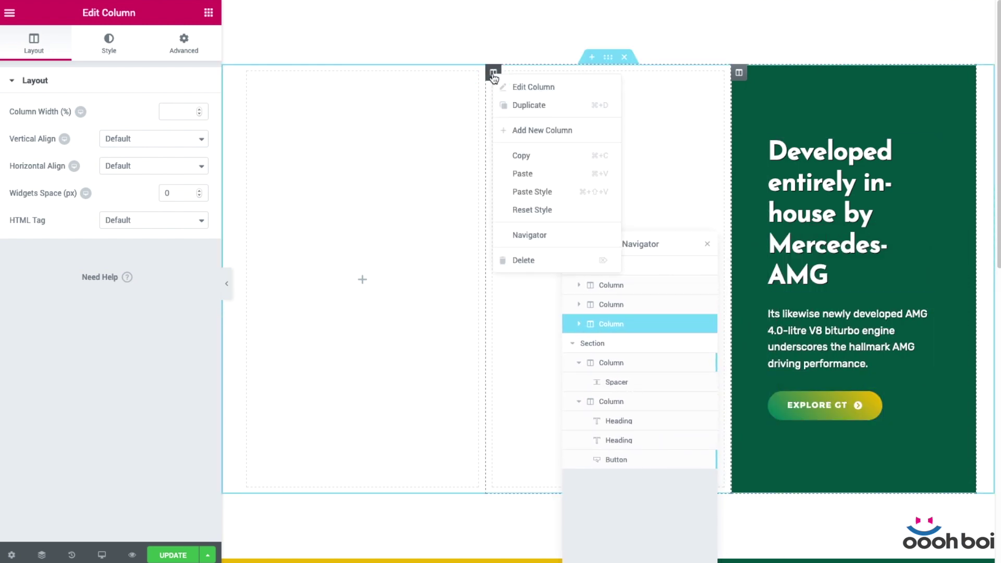
left_click(524, 261)
left_click_drag(635, 239, 872, 193)
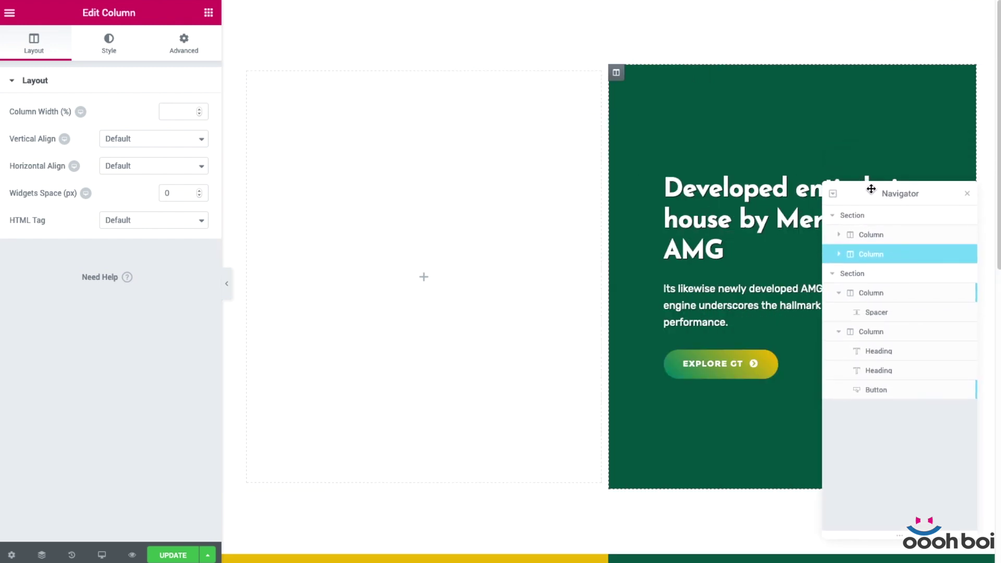
scroll(787, 250, "down", 7)
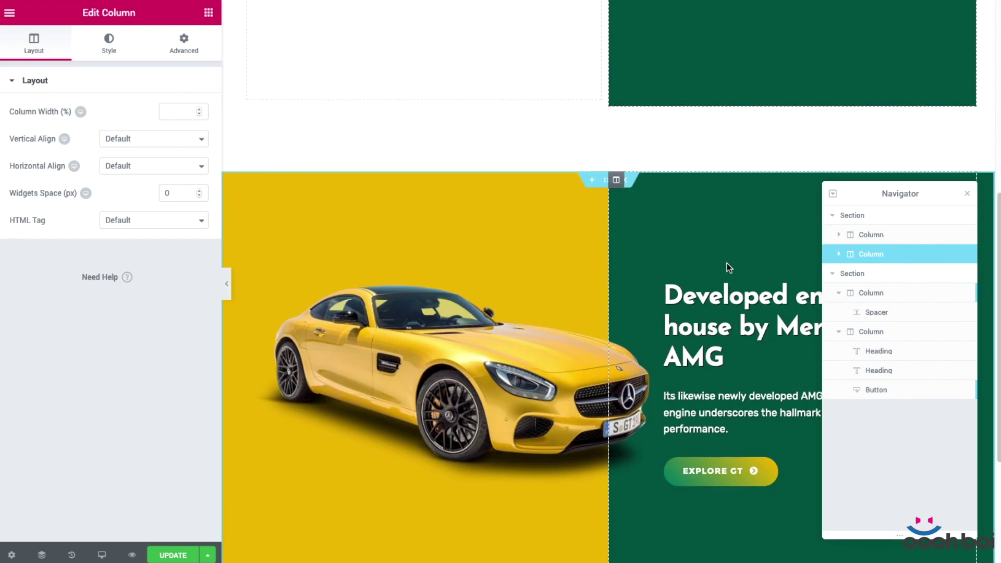
left_click(969, 197)
scroll(945, 110, "up", 3)
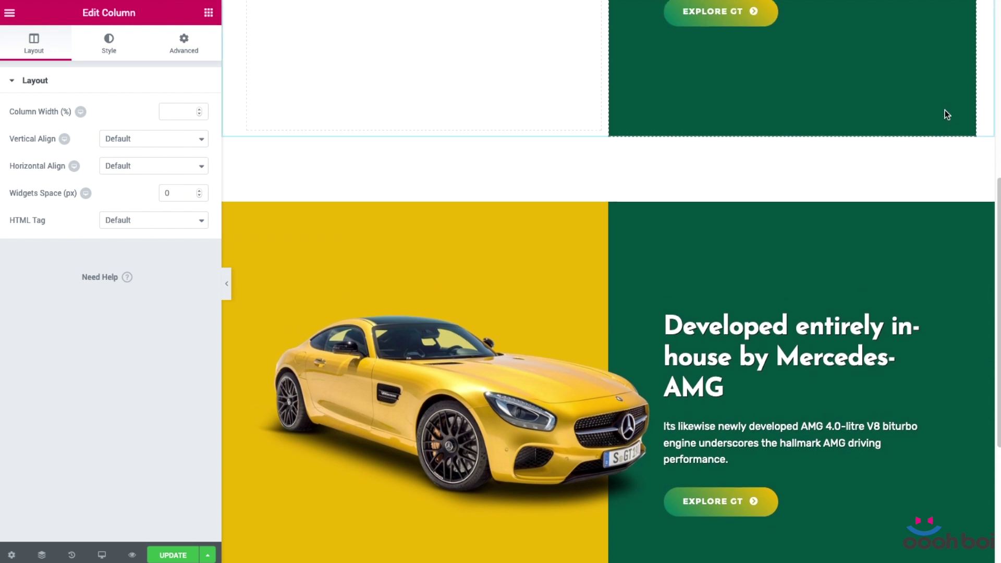
scroll(945, 110, "up", 5)
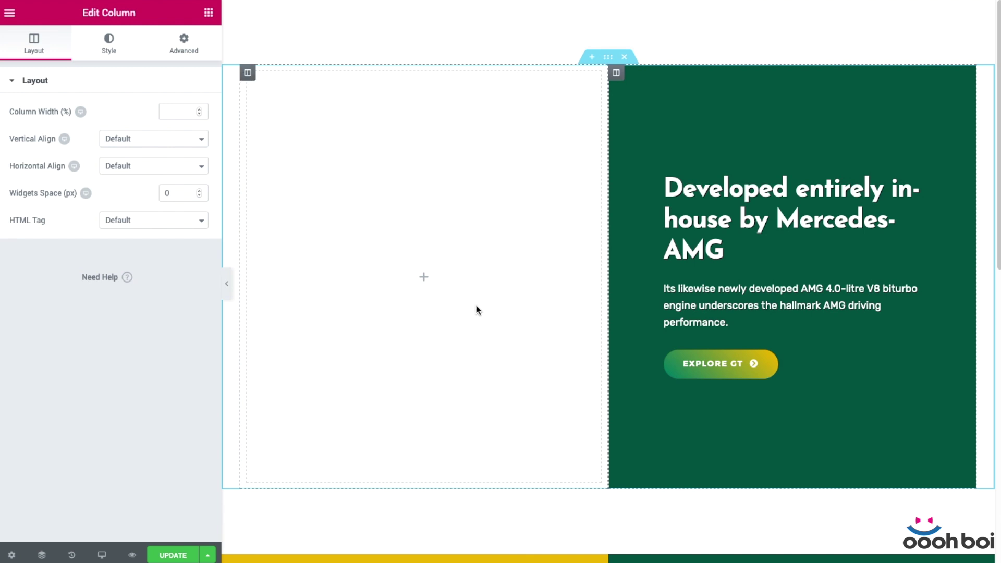
- Examine the original car column's background color and overlay image settings, toggling its background type off and back on
scroll(512, 306, "down", 7)
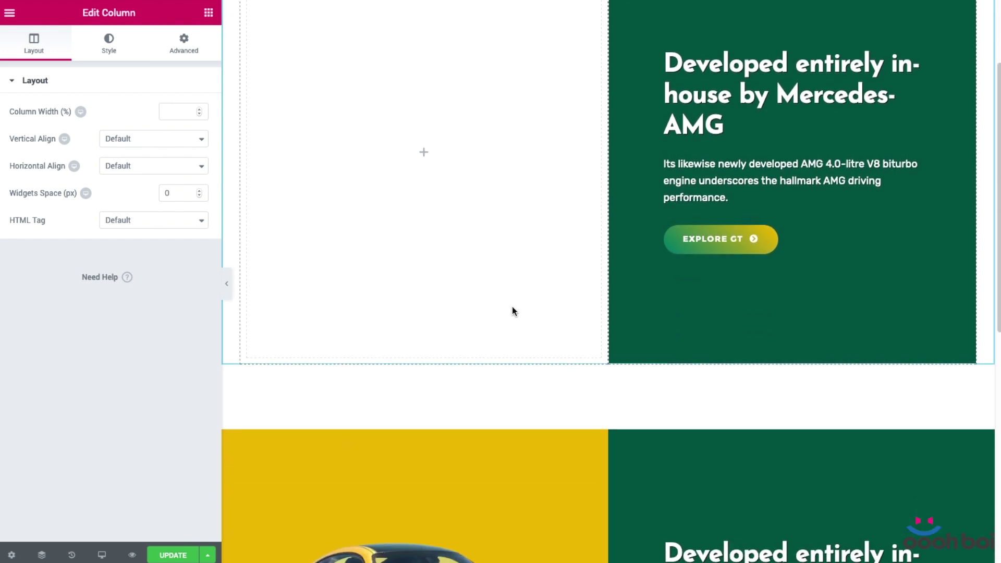
scroll(513, 308, "down", 1)
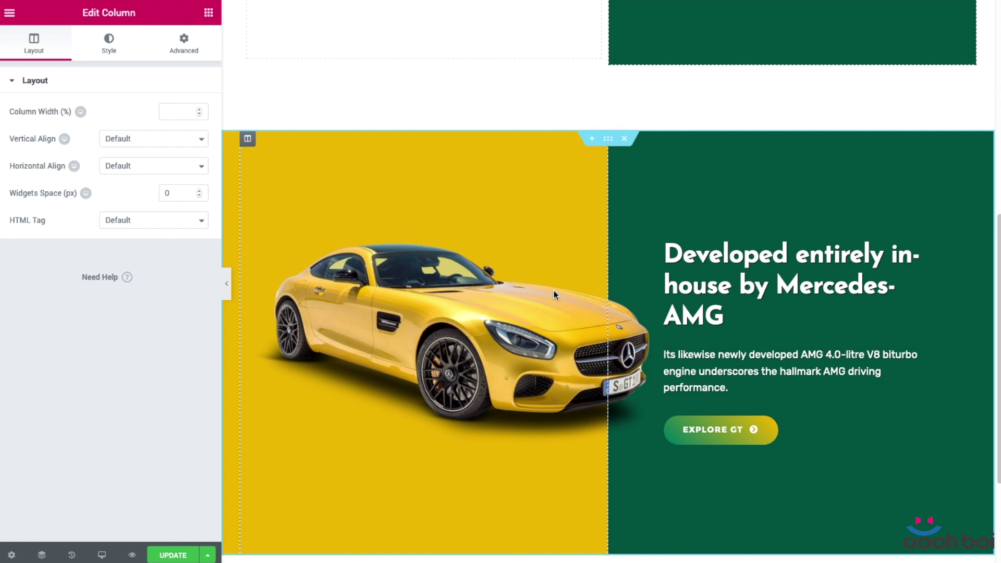
scroll(449, 264, "down", 1)
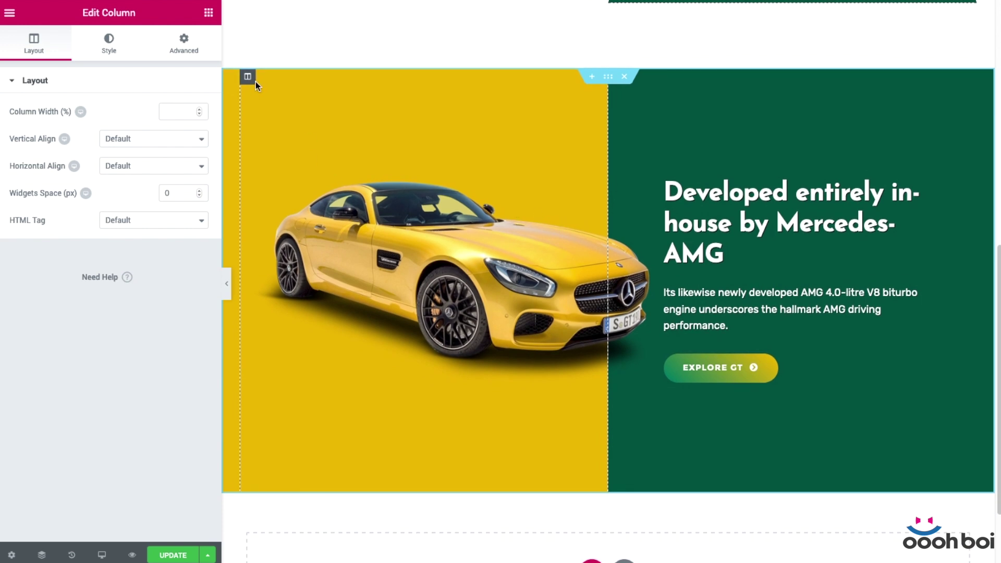
left_click(109, 44)
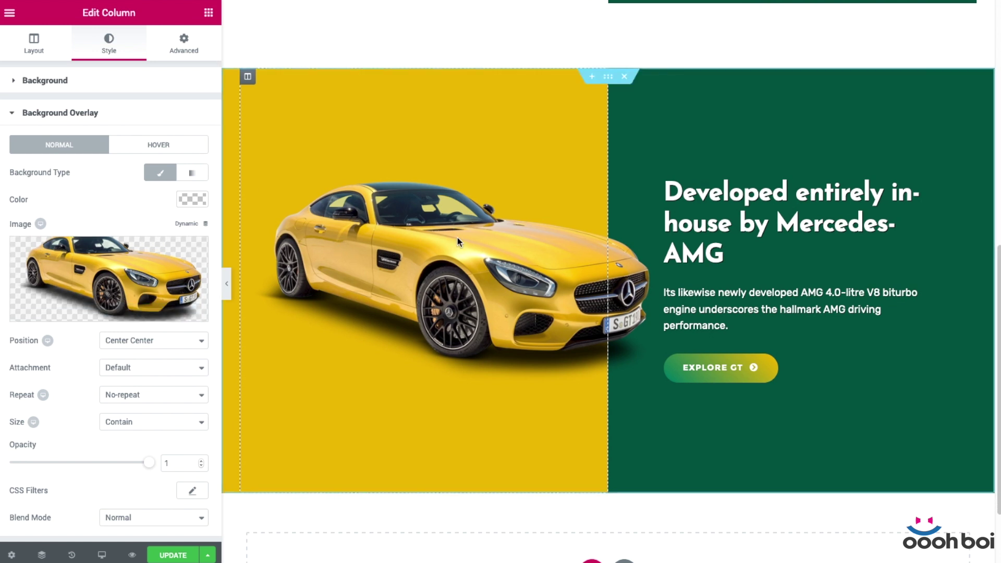
left_click(46, 85)
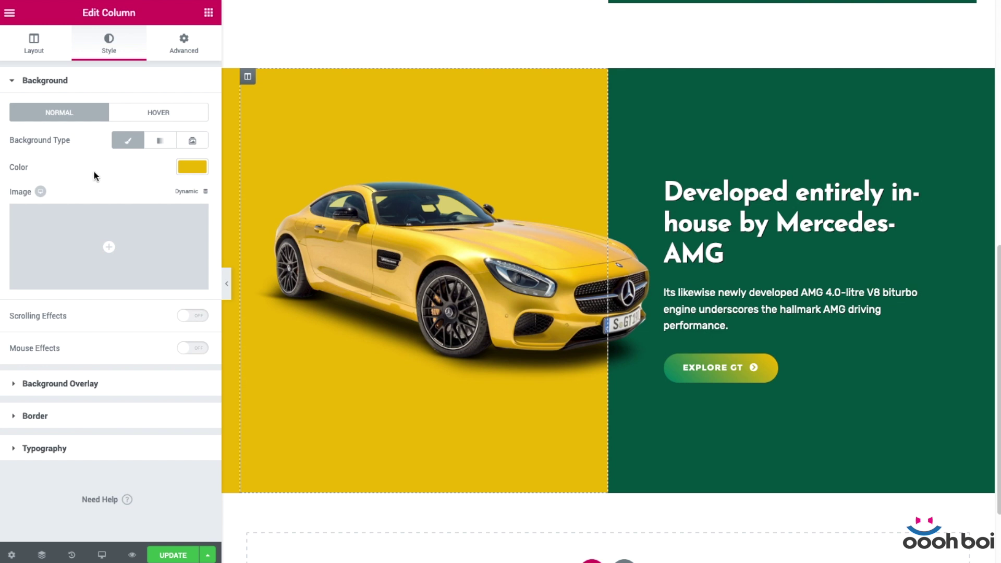
left_click(128, 141)
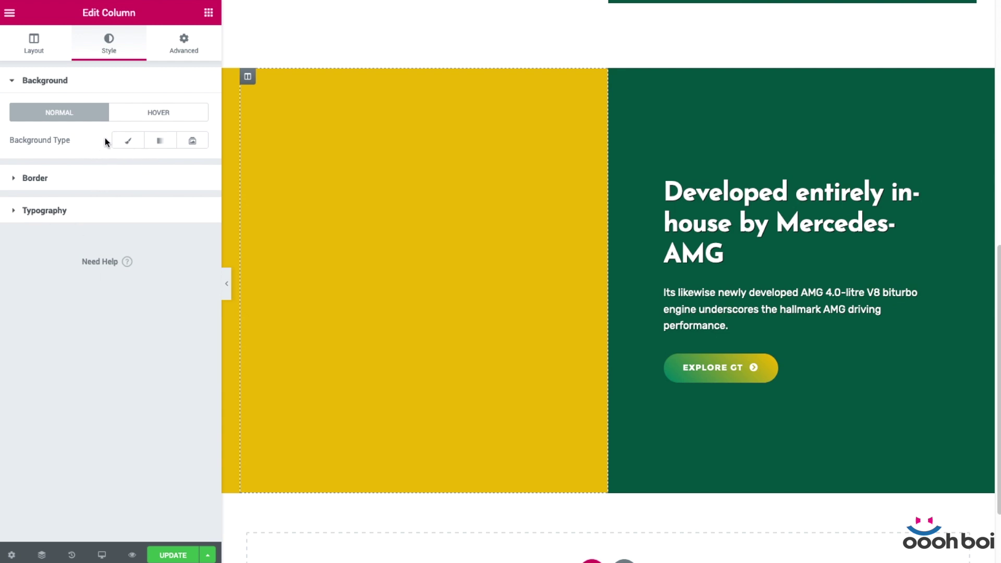
left_click(128, 141)
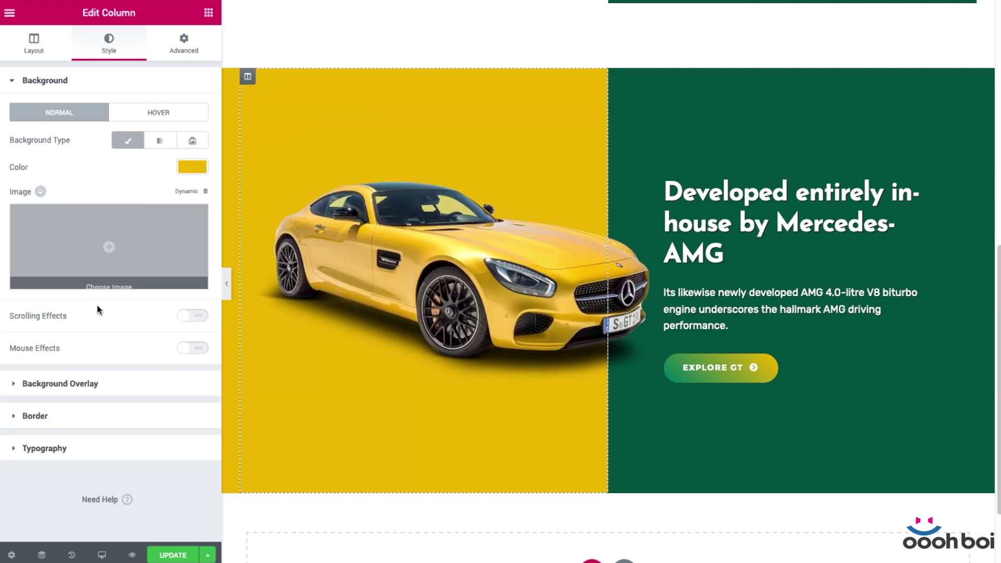
left_click(73, 384)
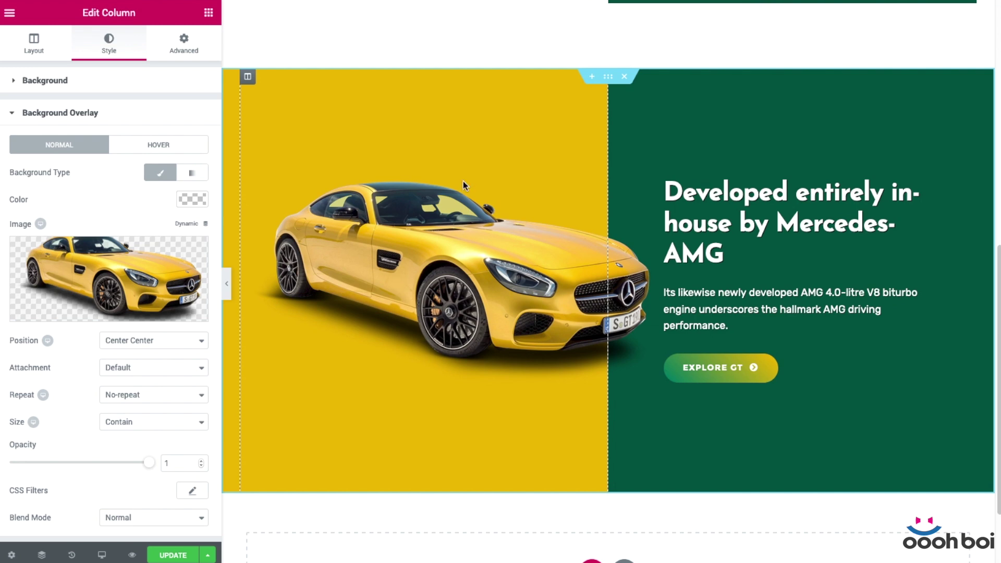
- Set the background type of the new section's empty column to Classic
scroll(485, 265, "up", 3)
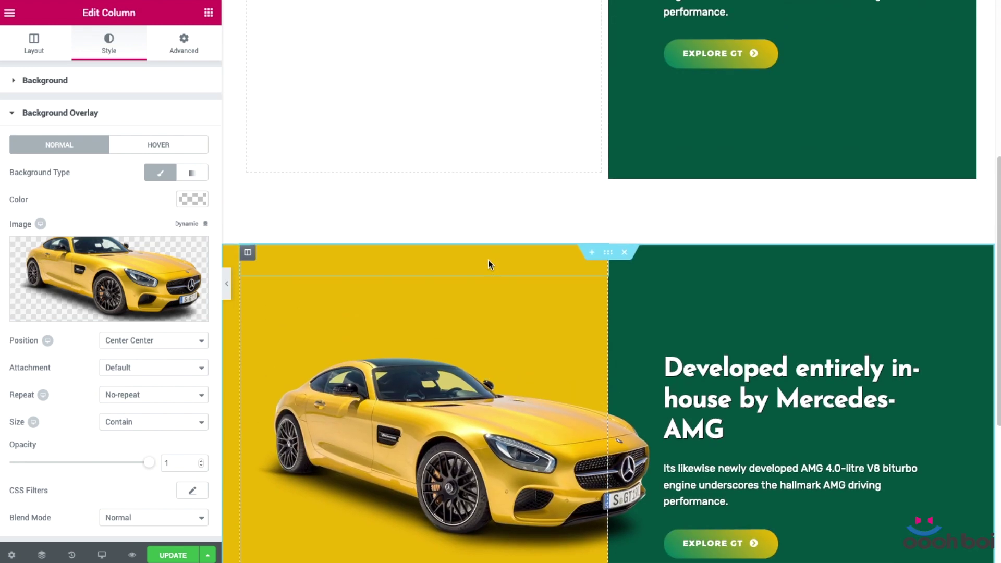
scroll(499, 253, "up", 5)
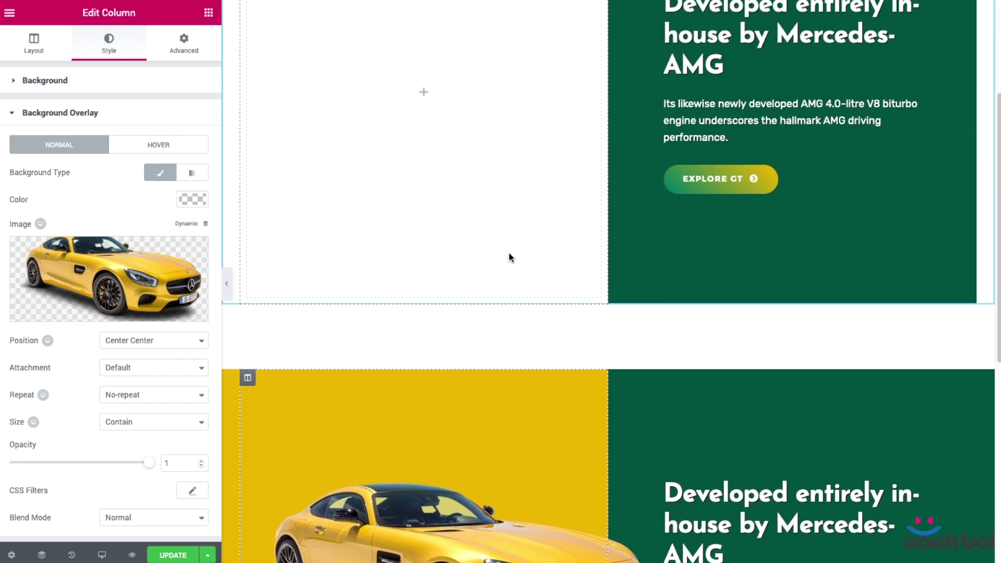
left_click(249, 74)
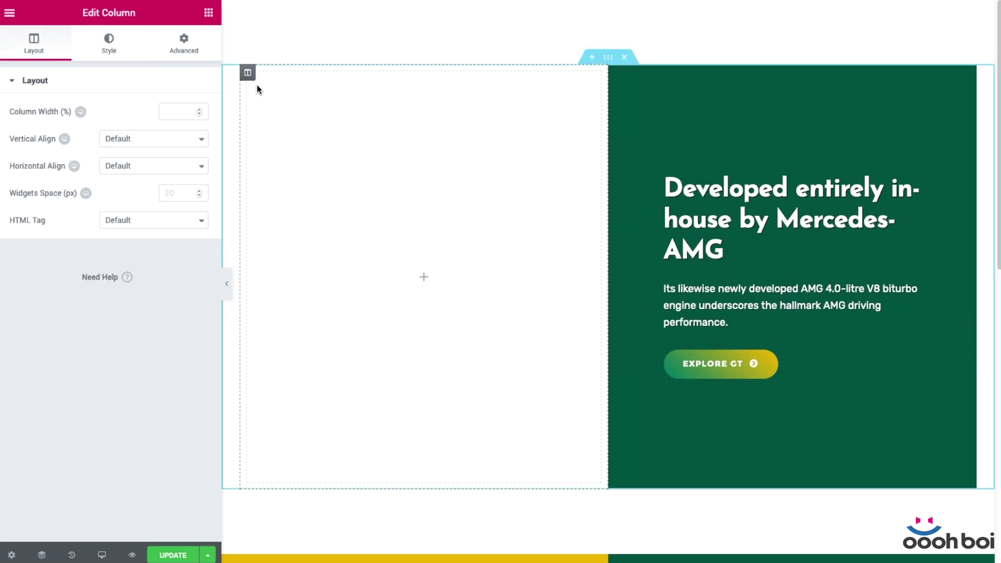
left_click(109, 43)
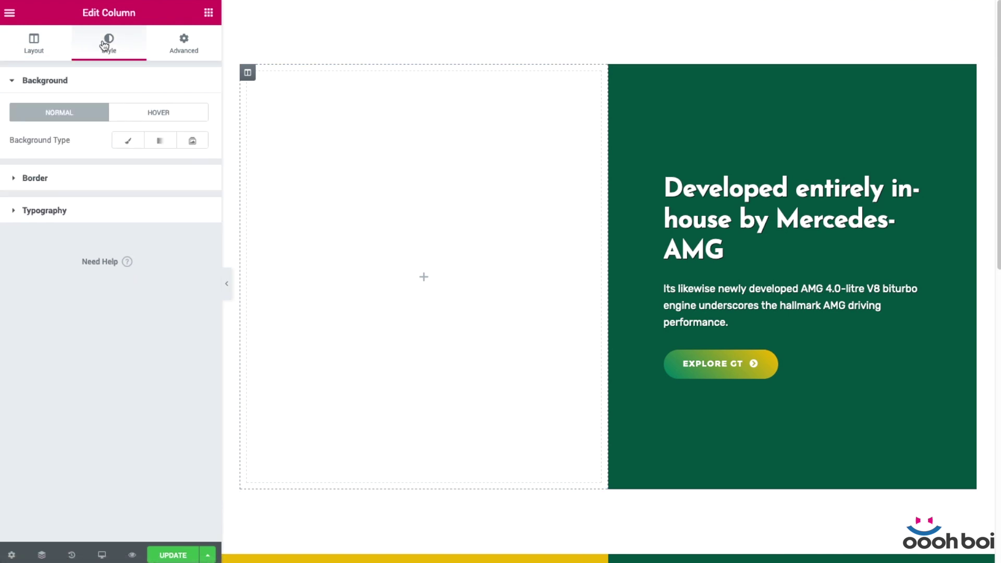
left_click(125, 142)
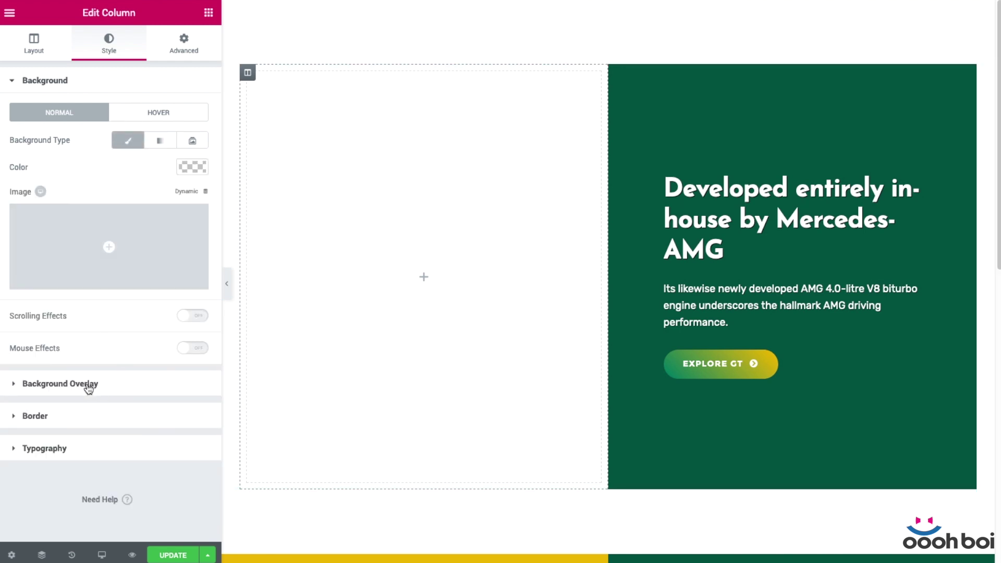
- Give the empty column a Classic background overlay with an opacity of 1
left_click(149, 391)
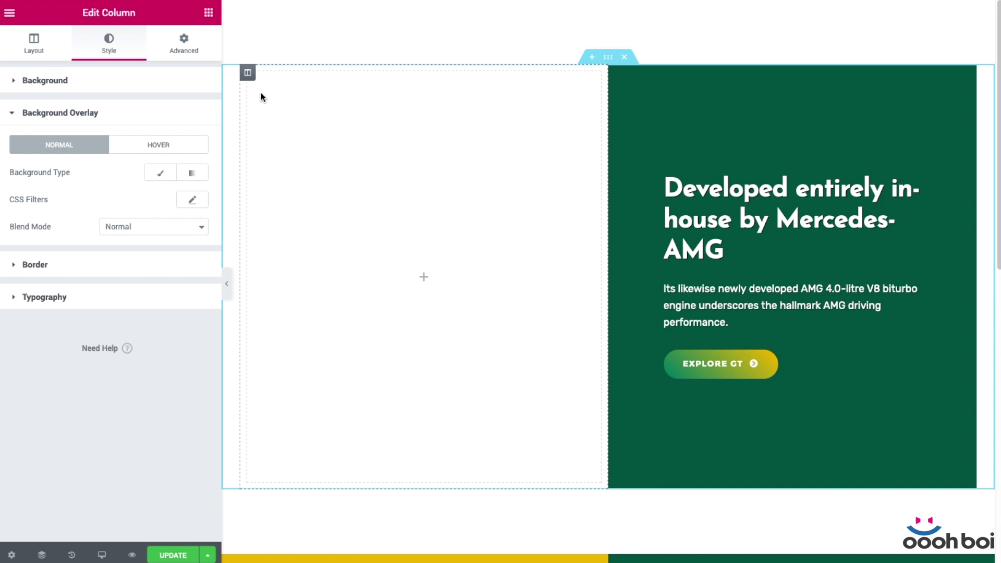
left_click(157, 172)
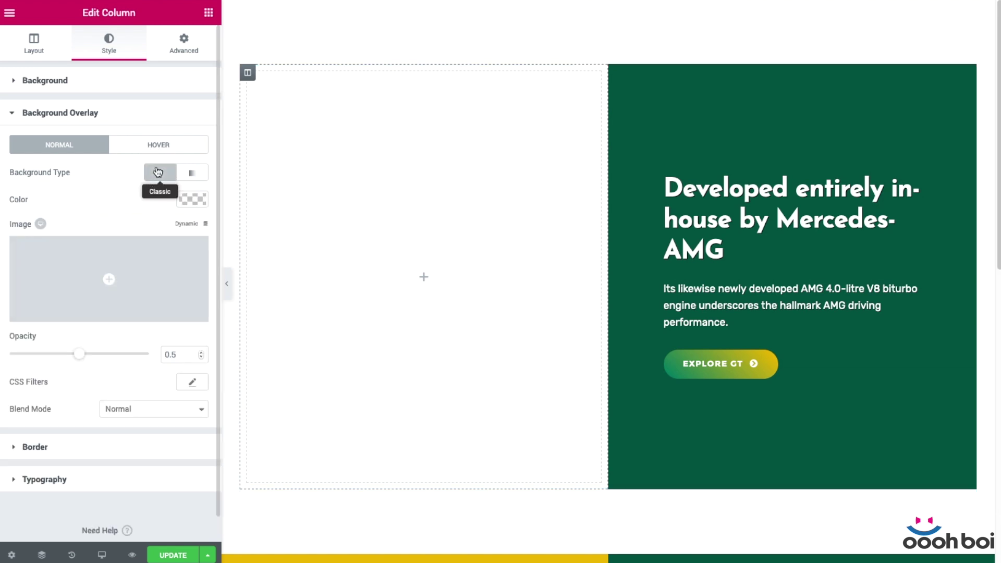
left_click_drag(81, 358, 151, 358)
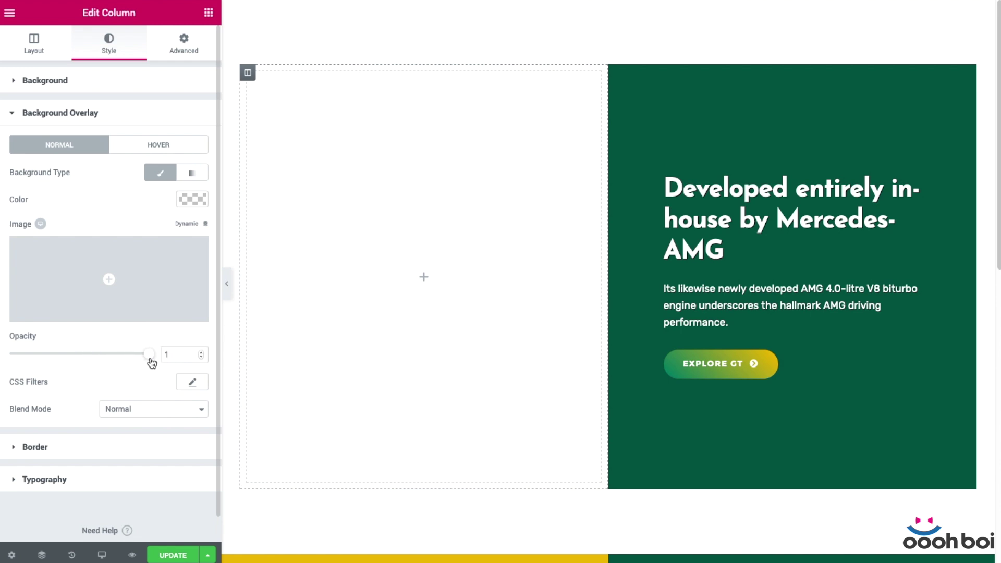
double_click(177, 354)
left_click(63, 338)
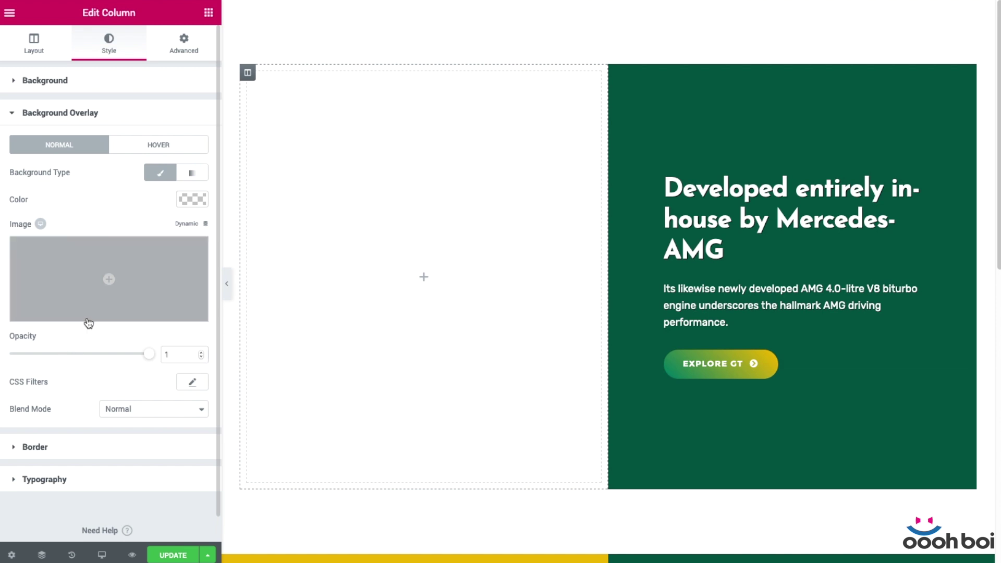
- Insert Yellow-Mercedes-AMG-GT-Solarbeam-Car-1485x795.png from the media library as the column's background overlay image
left_click(74, 270)
scroll(431, 234, "down", 5)
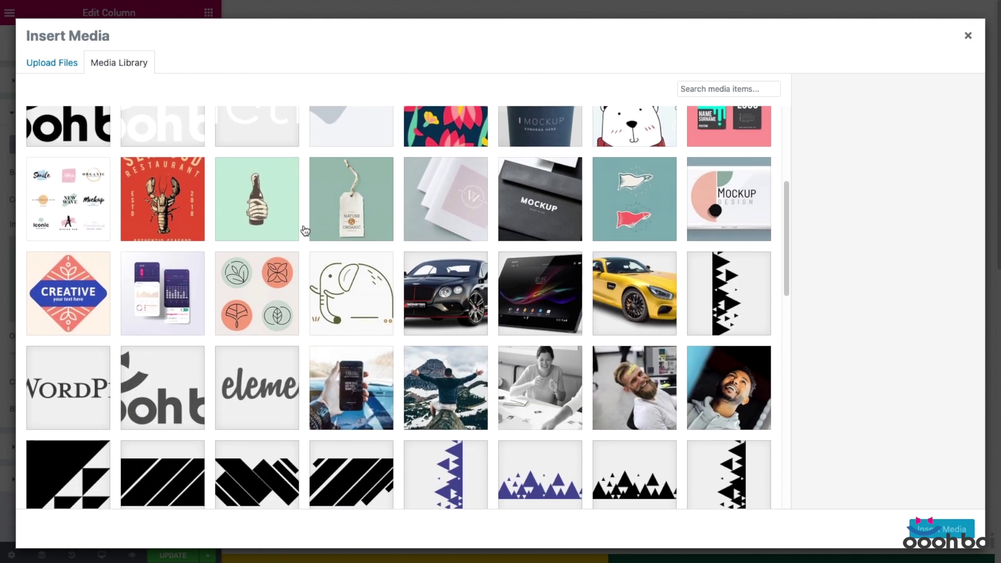
left_click(646, 271)
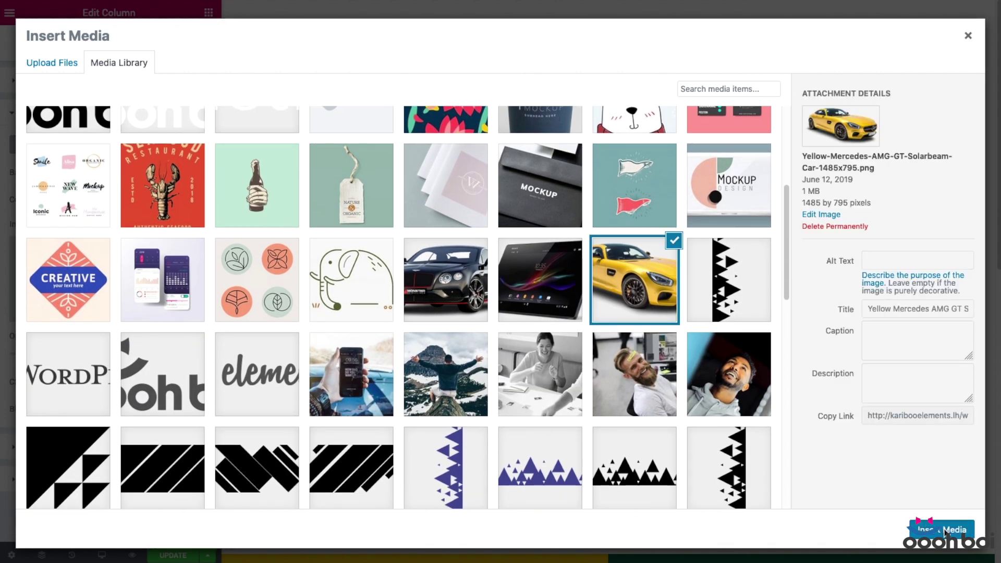
left_click(943, 530)
- Set the overlay image's position to Center Center, repeat to No-repeat and size to Contain
left_click(134, 340)
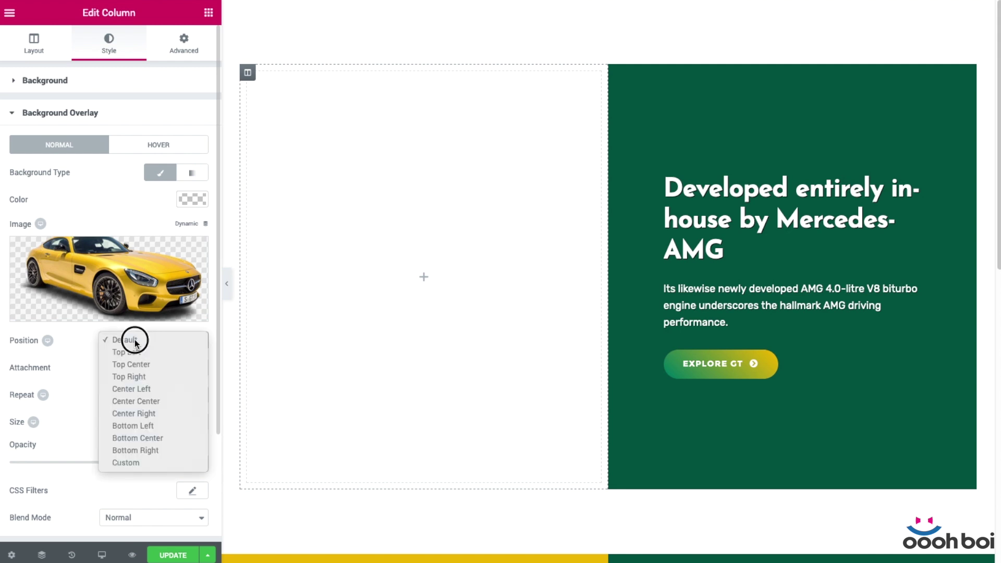
left_click(172, 401)
left_click(161, 395)
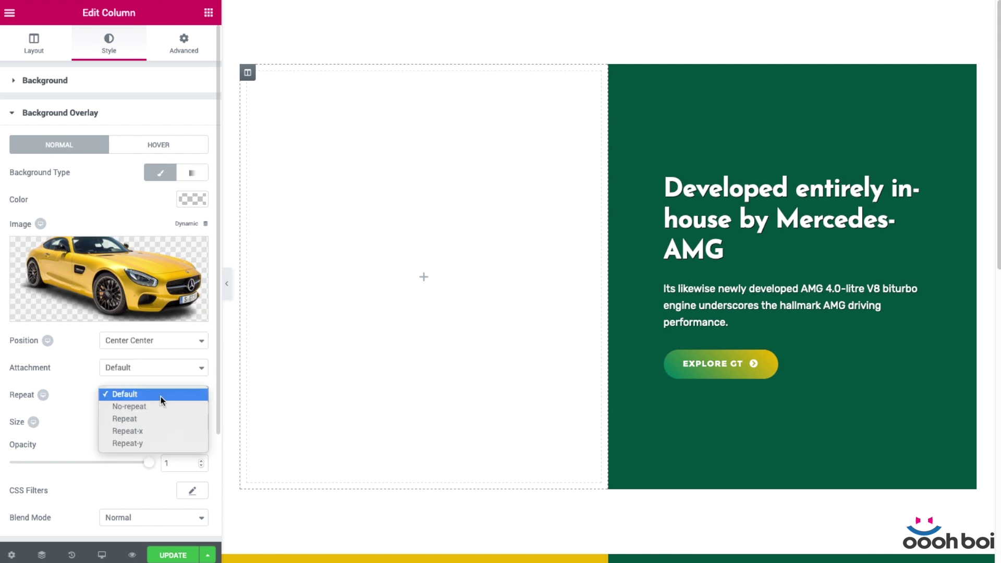
left_click(158, 407)
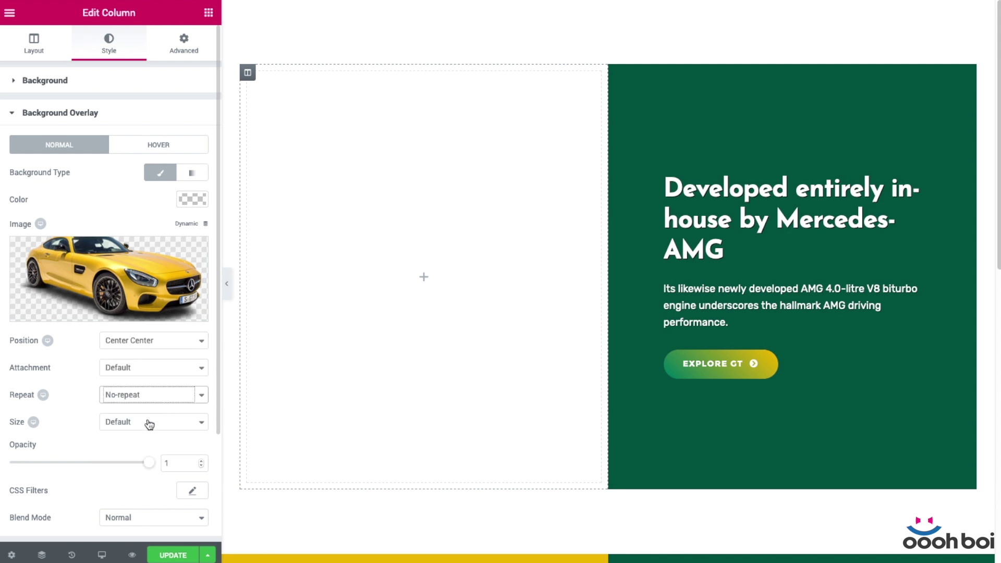
left_click(148, 421)
left_click(145, 458)
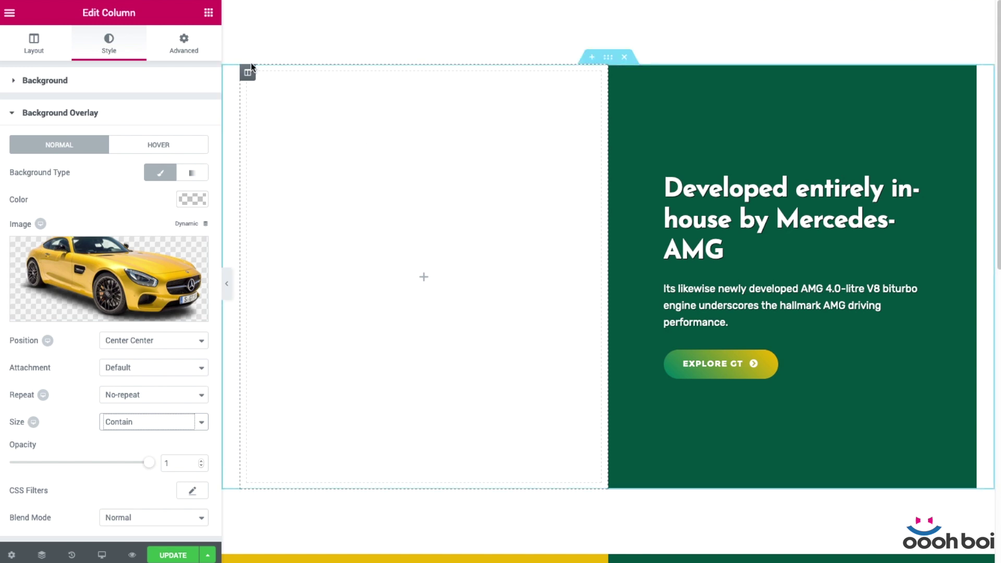
- Add a Spacer widget to the empty column and set its space to 10
left_click(208, 12)
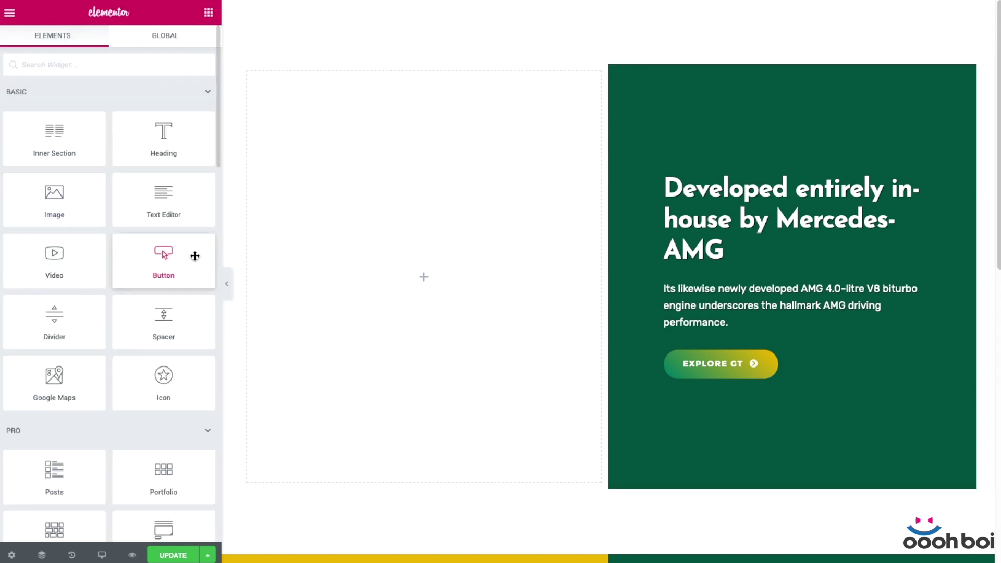
left_click_drag(163, 315, 469, 259)
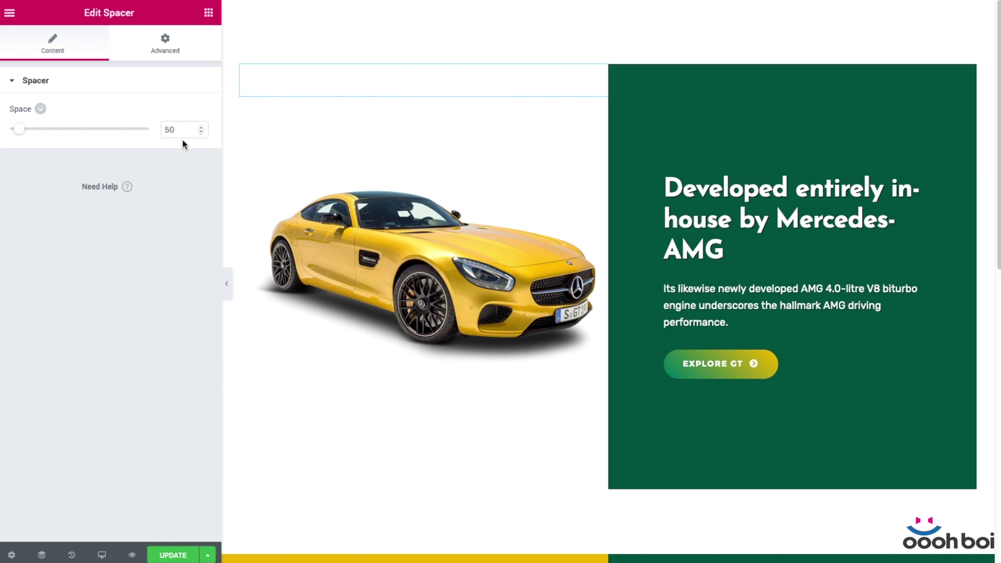
left_click(157, 131)
type("1")
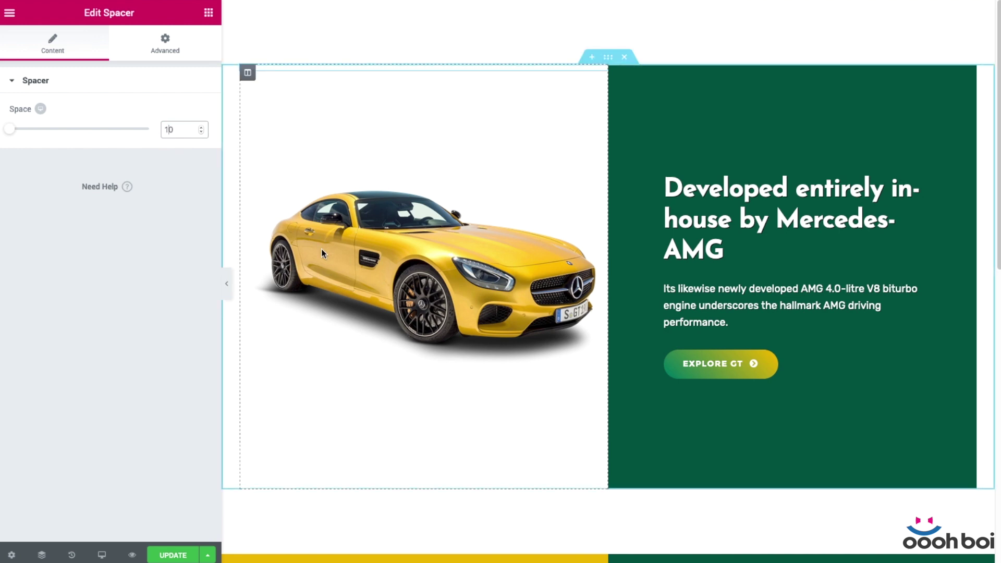
- Set the car column's background color to #edb500
left_click(248, 74)
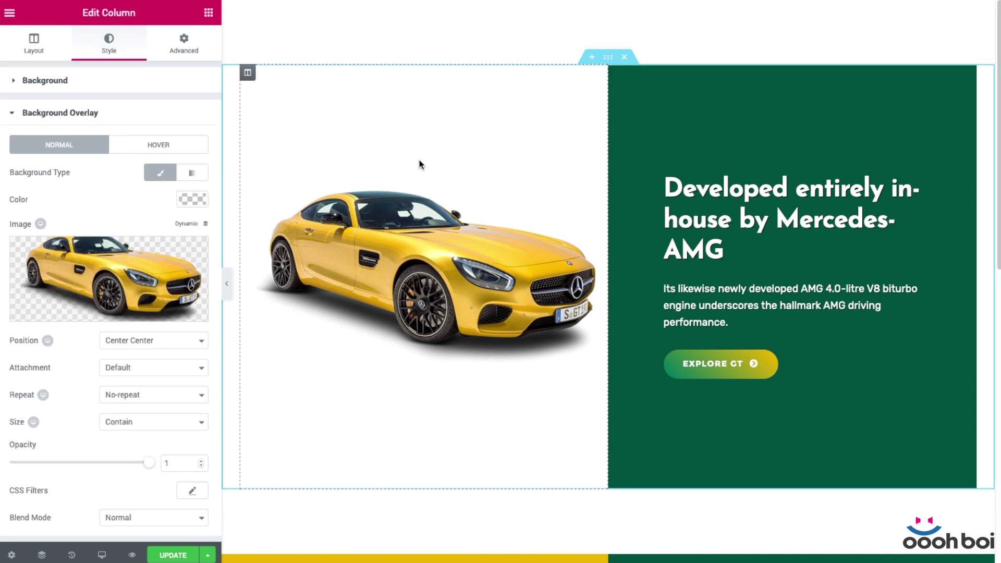
left_click(175, 128)
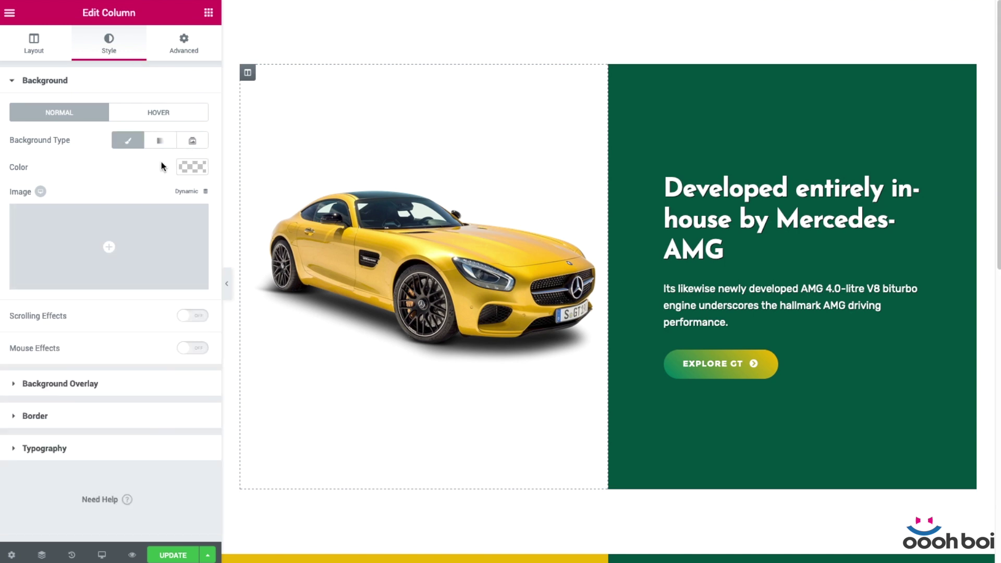
left_click(189, 169)
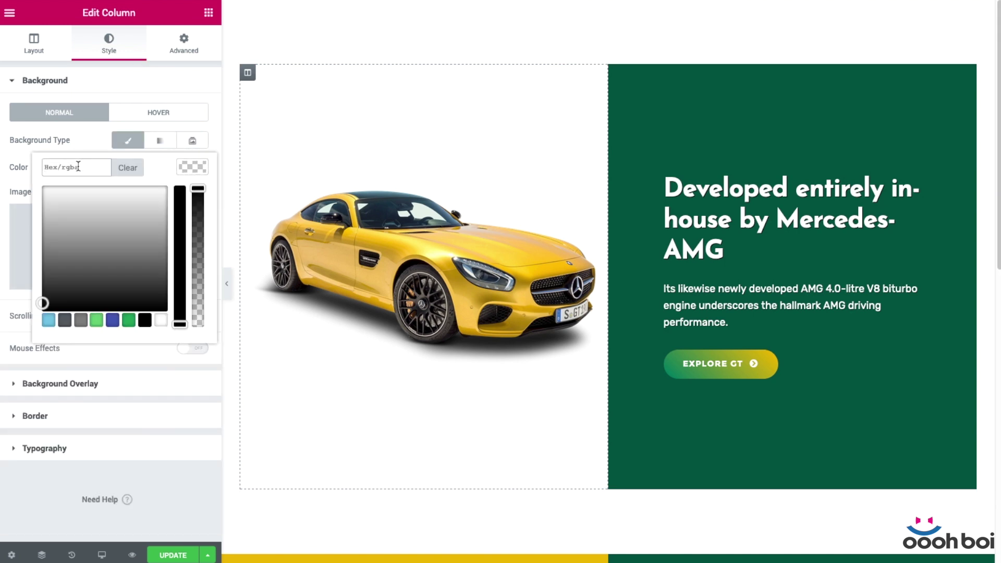
left_click(78, 166)
type("#edb500")
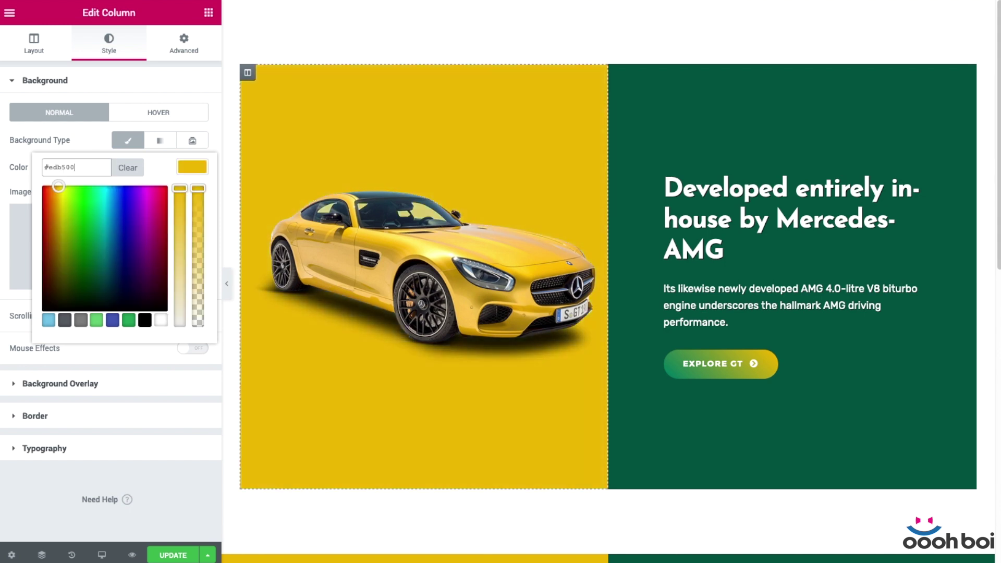
left_click(68, 140)
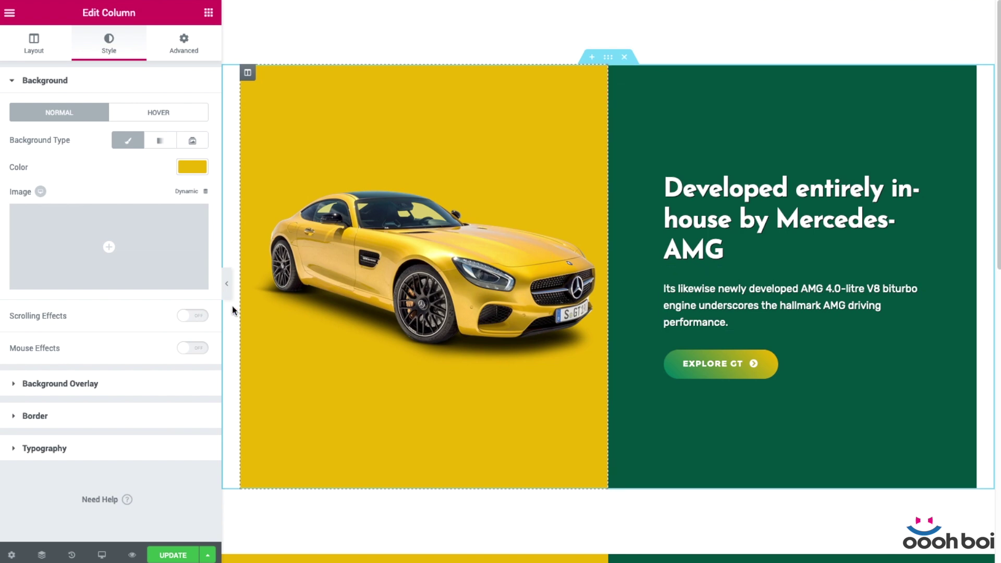
- Preview the new section at full width, compare it with the original section below, and return to editing
left_click(226, 283)
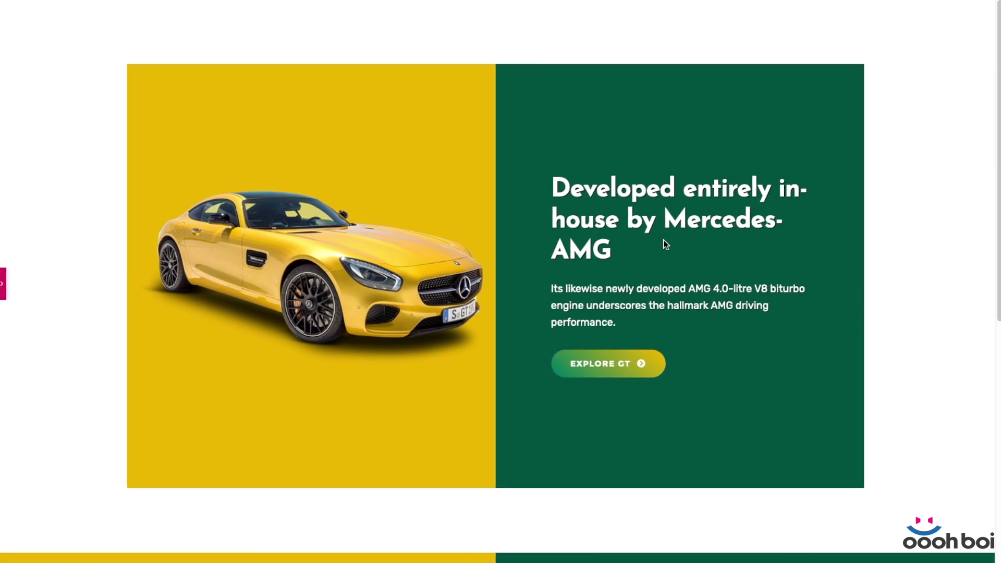
scroll(663, 240, "down", 5)
scroll(665, 240, "up", 5)
scroll(756, 261, "down", 8)
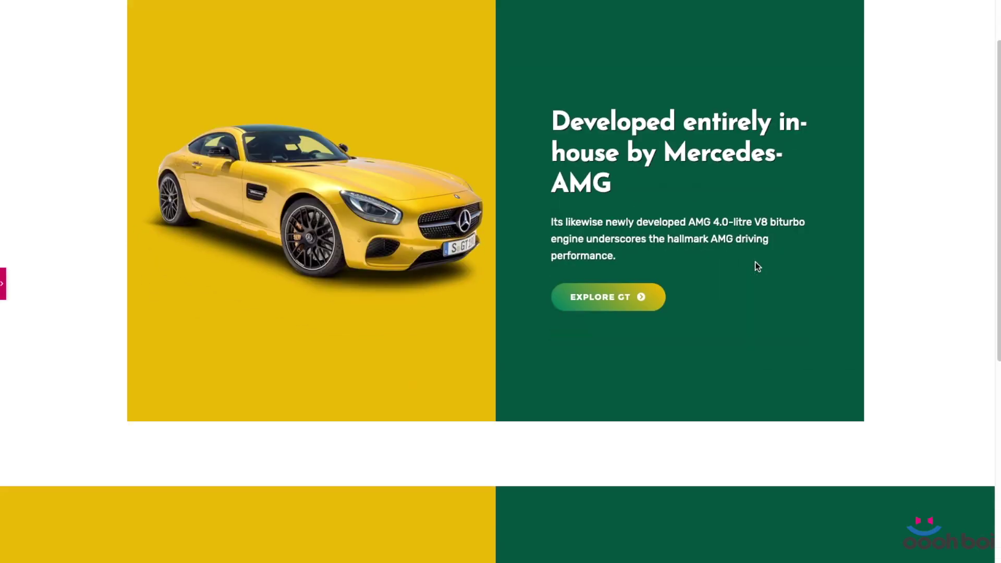
scroll(600, 182, "up", 8)
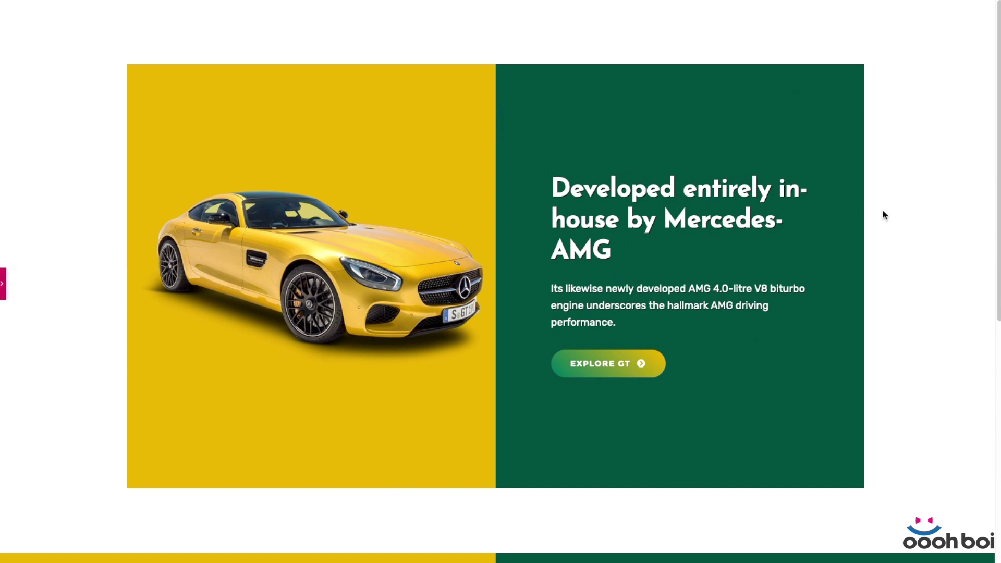
left_click(2, 284)
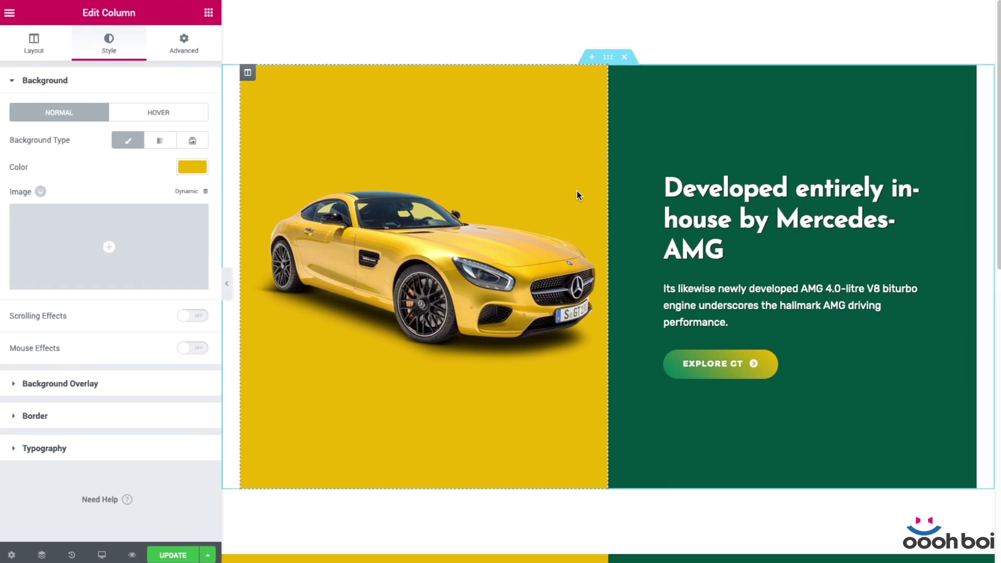
- Give the new section a gradient background with first color edb500 at location 50
left_click(608, 58)
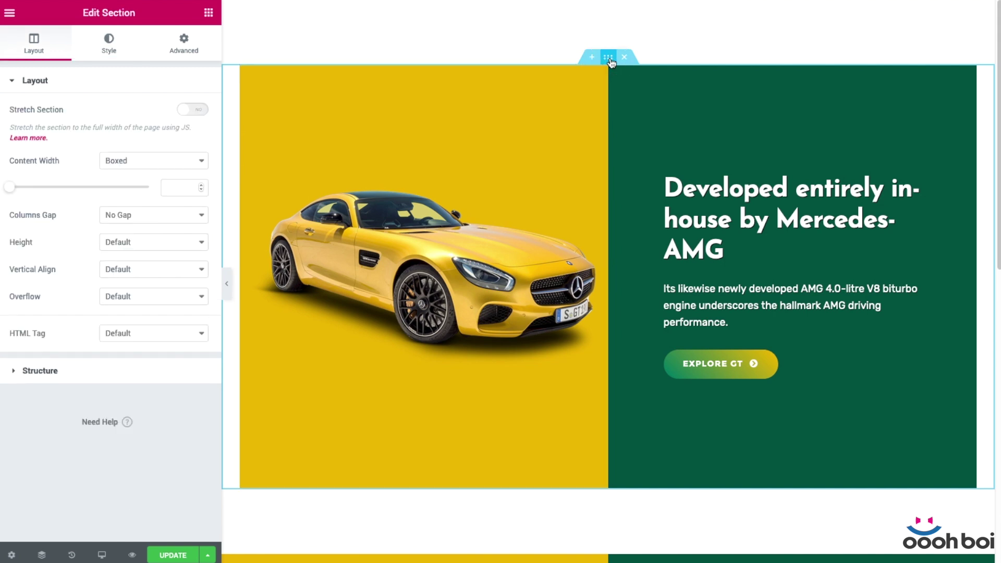
left_click(111, 50)
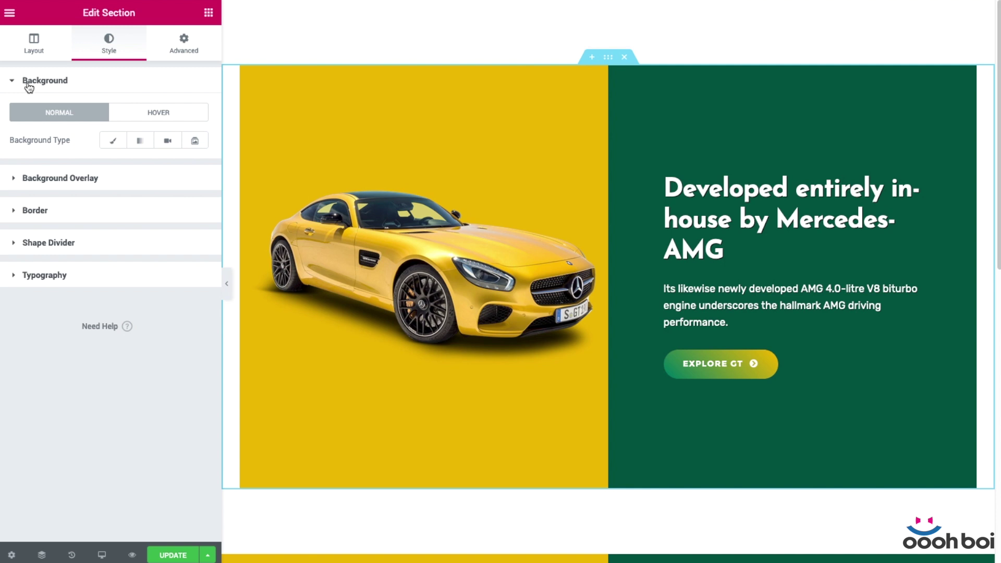
left_click(139, 142)
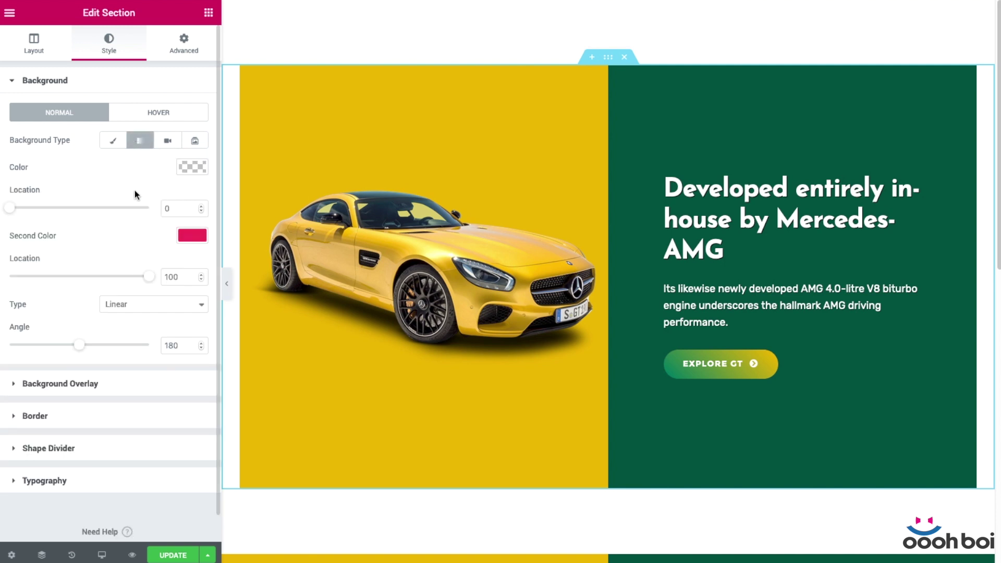
left_click(192, 166)
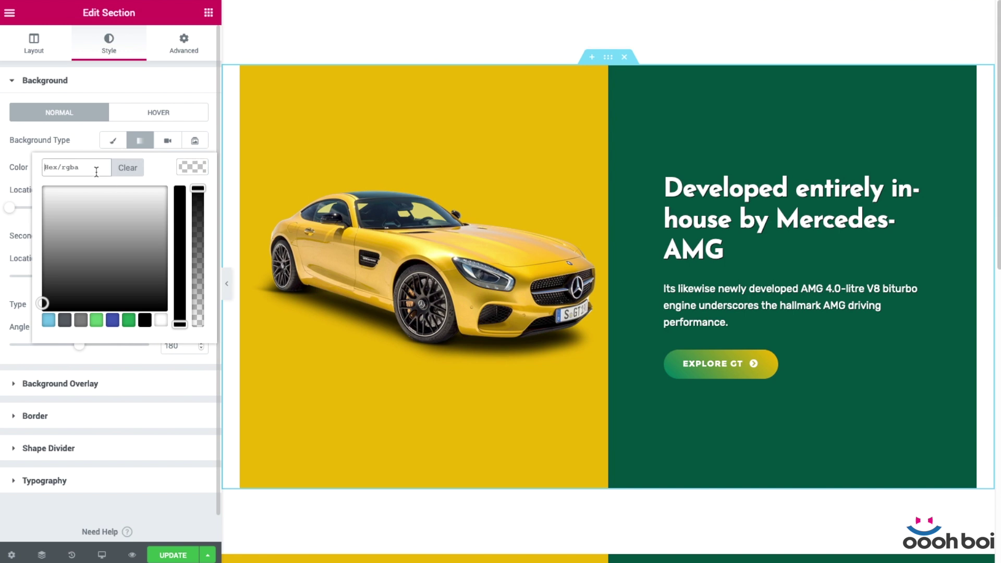
left_click(96, 171)
type("edb50")
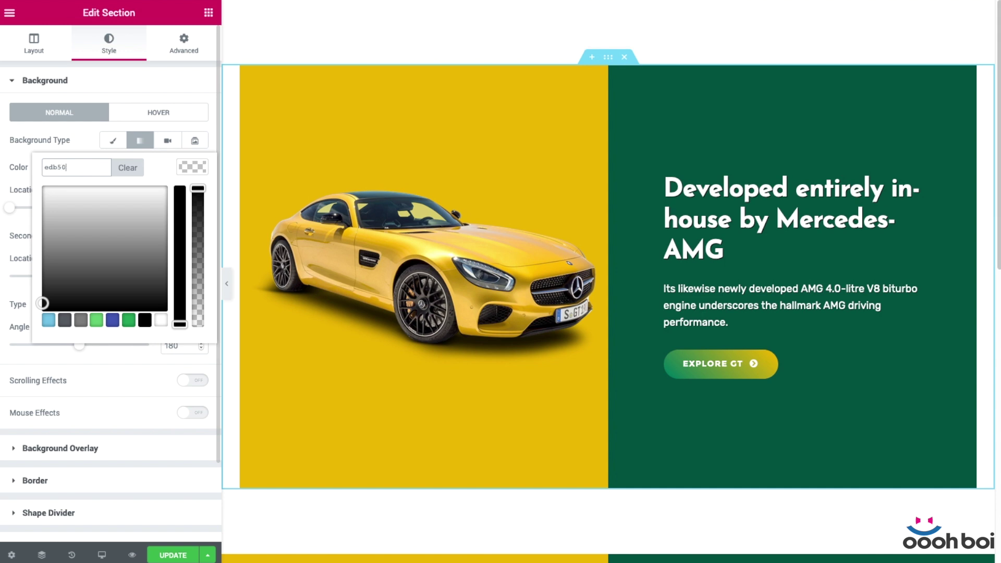
type("0")
left_click(70, 128)
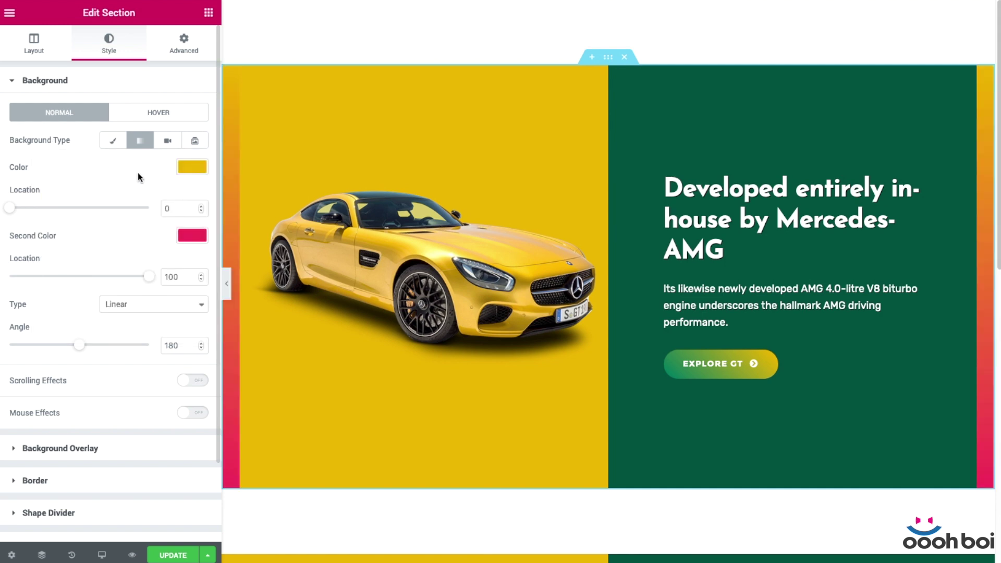
double_click(175, 208)
type("50")
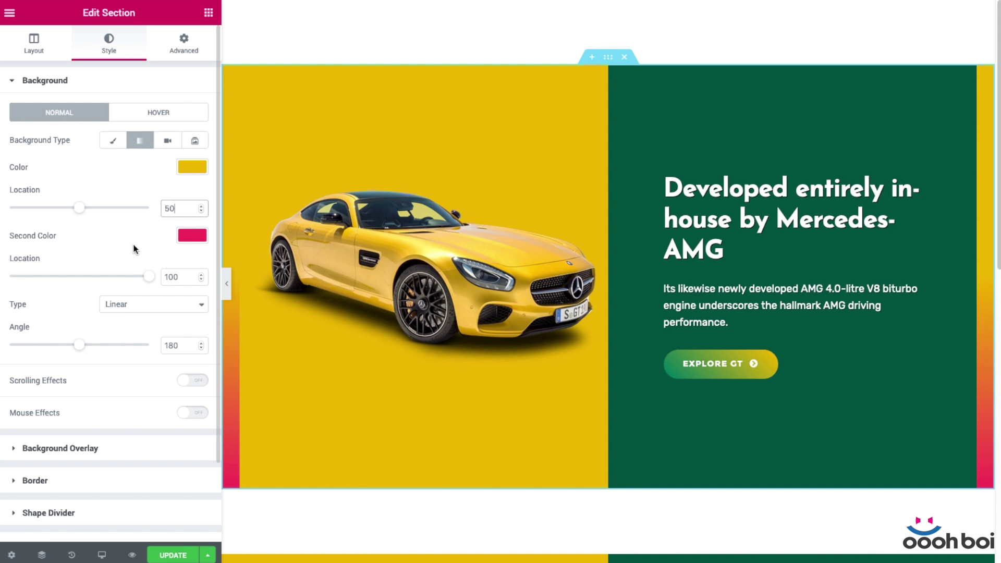
- Set the section gradient's second color to #00513e
left_click(192, 235)
left_click(79, 235)
left_click_drag(80, 236, 11, 236)
type("00")
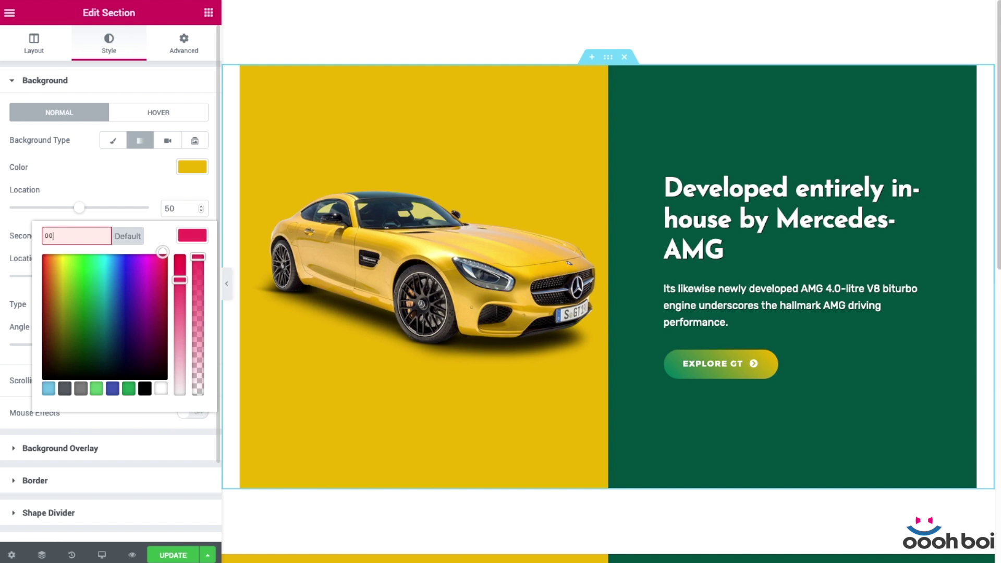
type("513e")
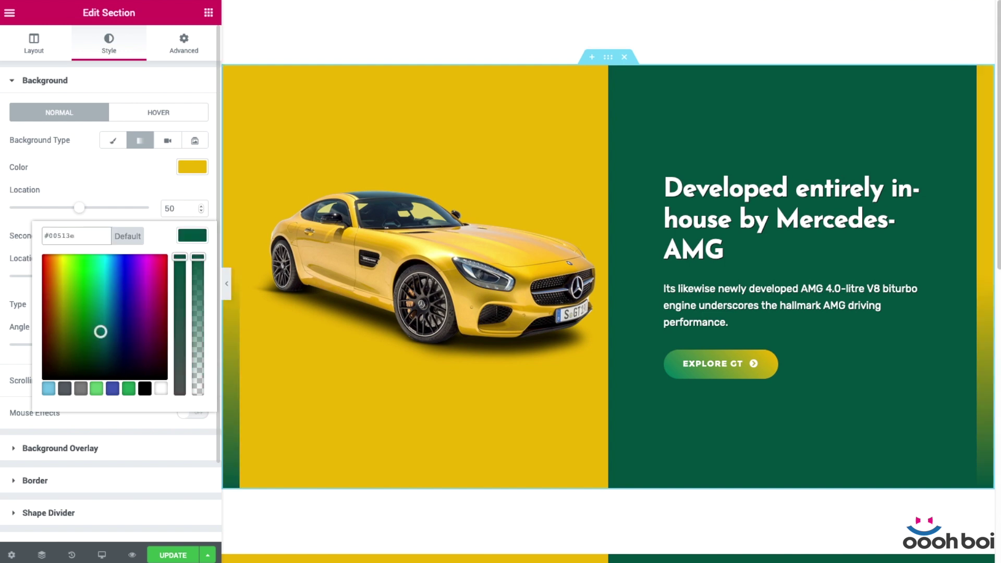
left_click(49, 167)
- Set the second color's location to 50 and the linear gradient's angle to 90
double_click(167, 277)
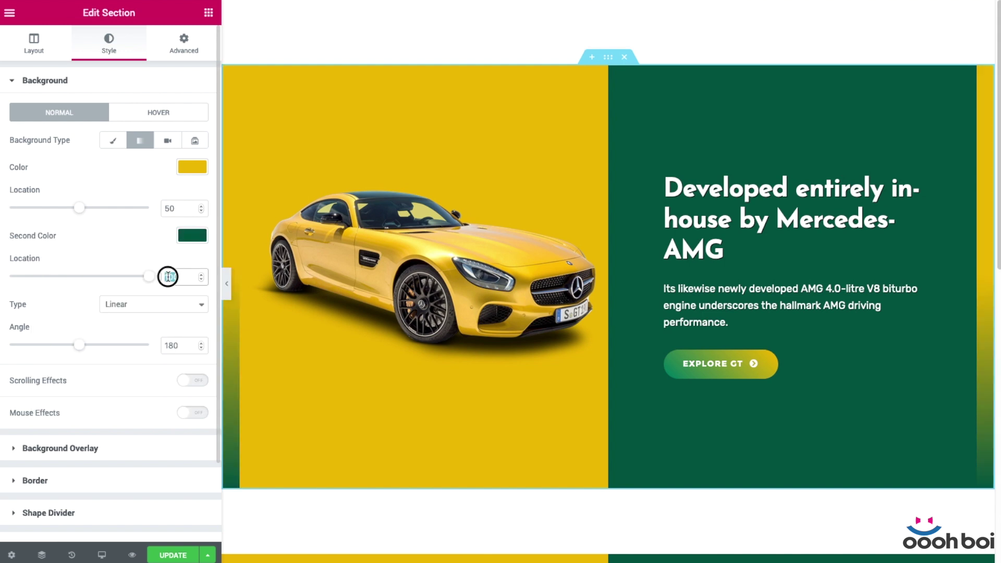
type("50")
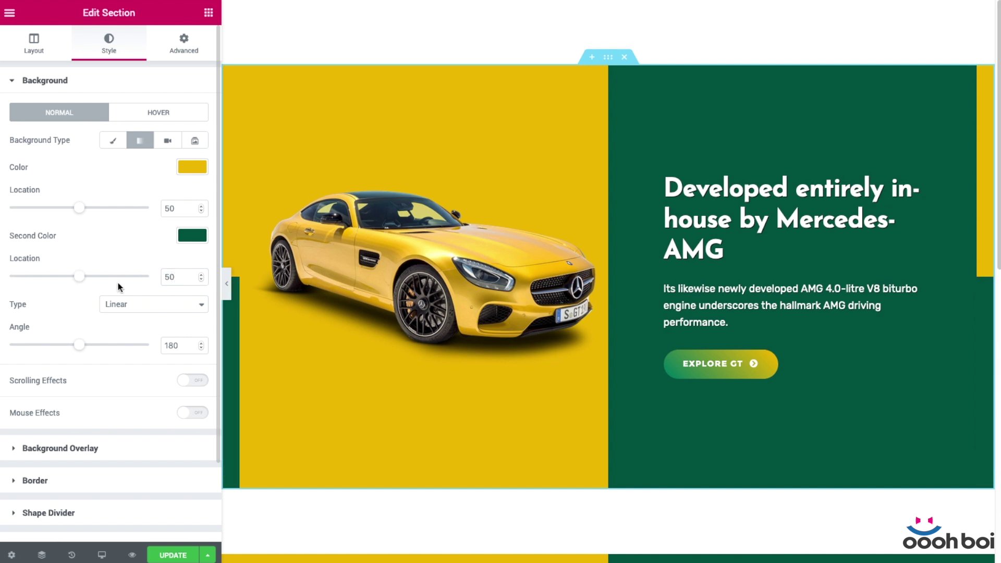
double_click(182, 344)
type("90")
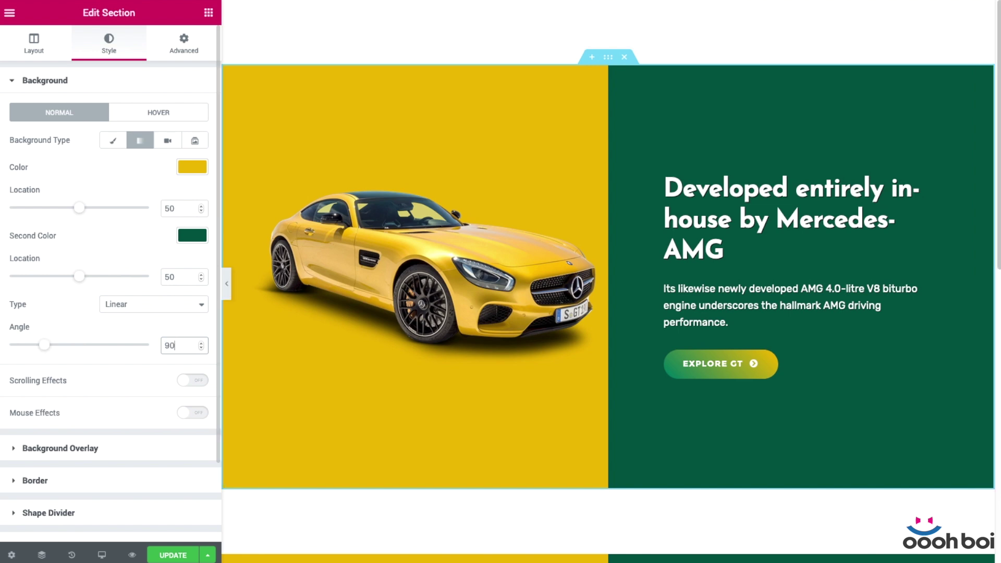
- Preview the gradient section at full width, compare it with the original section below, and return to editing
left_click(227, 284)
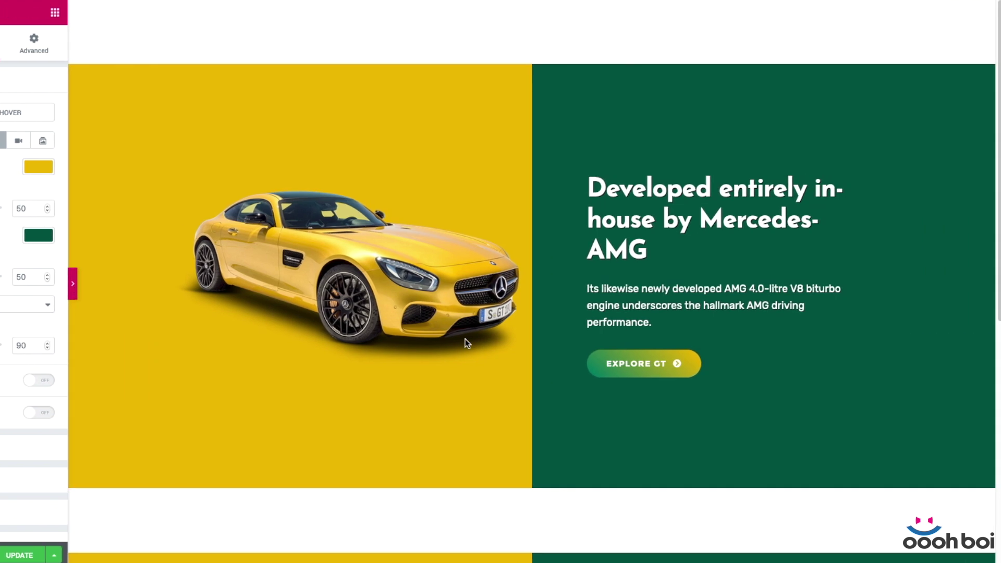
scroll(782, 282, "down", 1)
scroll(805, 313, "up", 2)
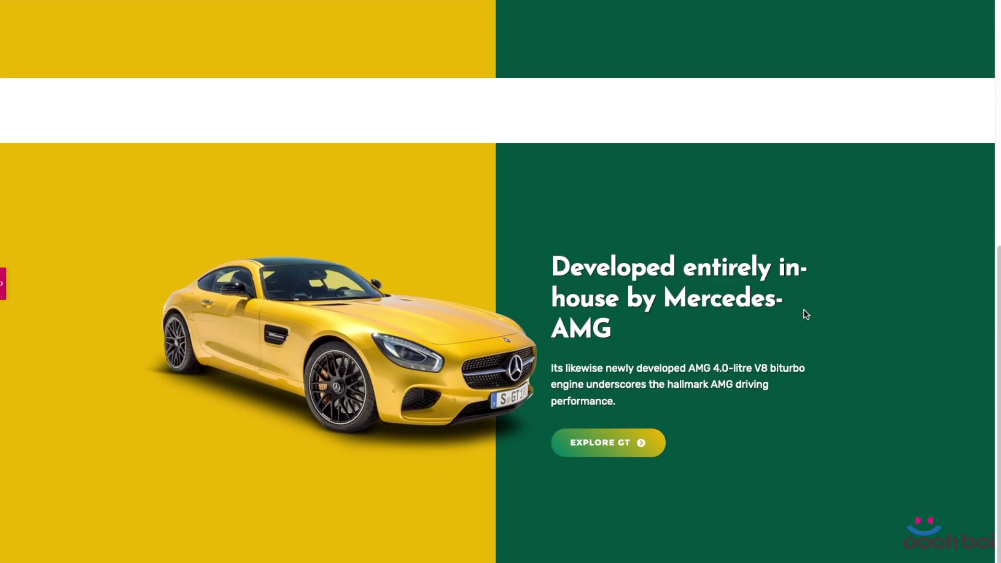
scroll(805, 312, "down", 1)
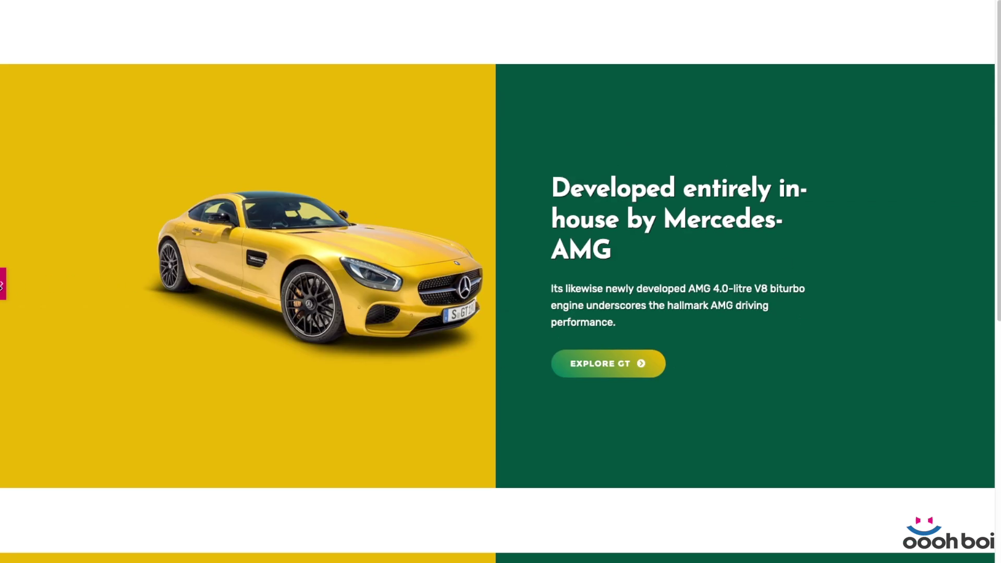
left_click(4, 284)
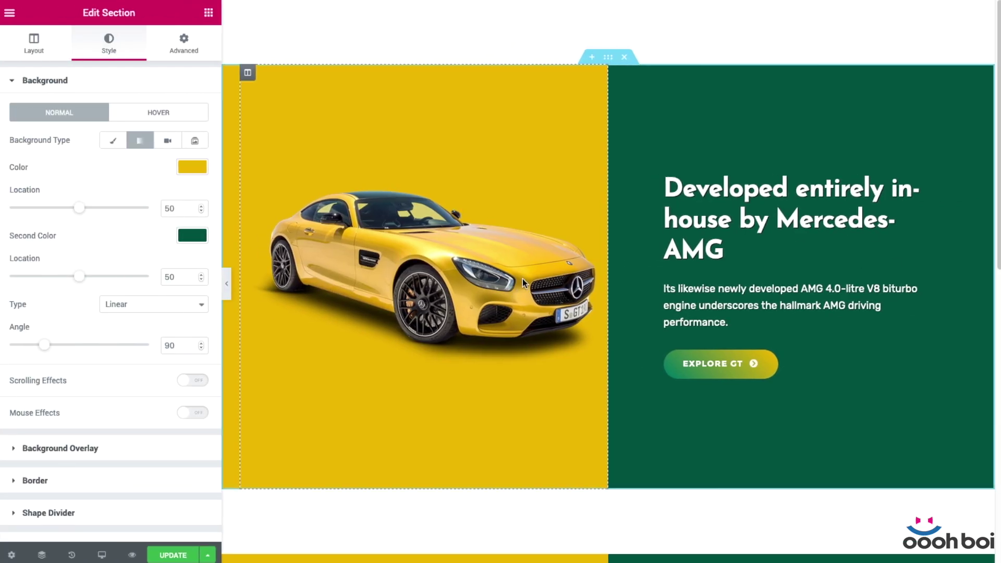
scroll(536, 276, "down", 8)
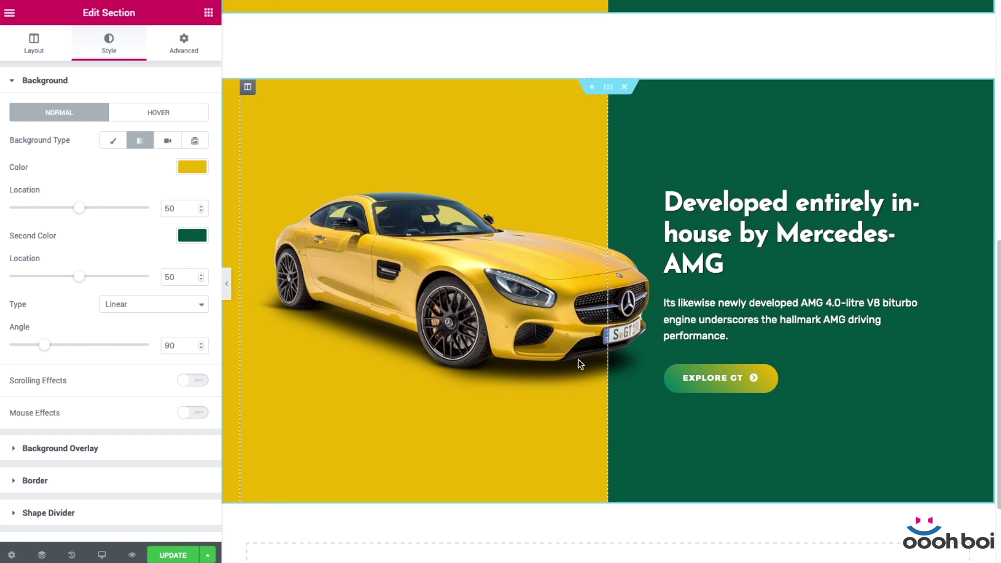
scroll(652, 259, "up", 2)
scroll(651, 260, "down", 3)
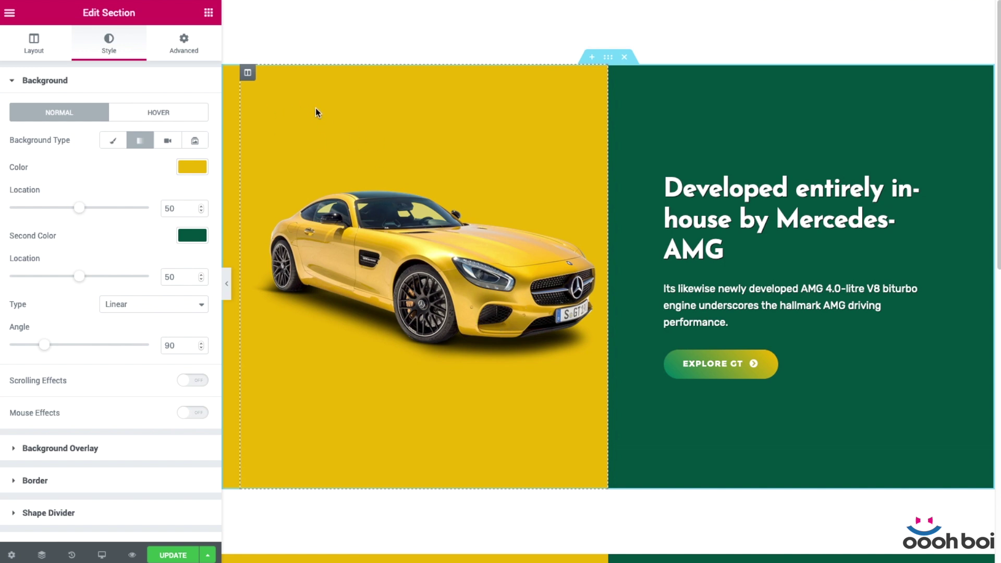
- Start a custom CSS rule for "selector .elementor-background-overlay" on the new section's car column
left_click(246, 73)
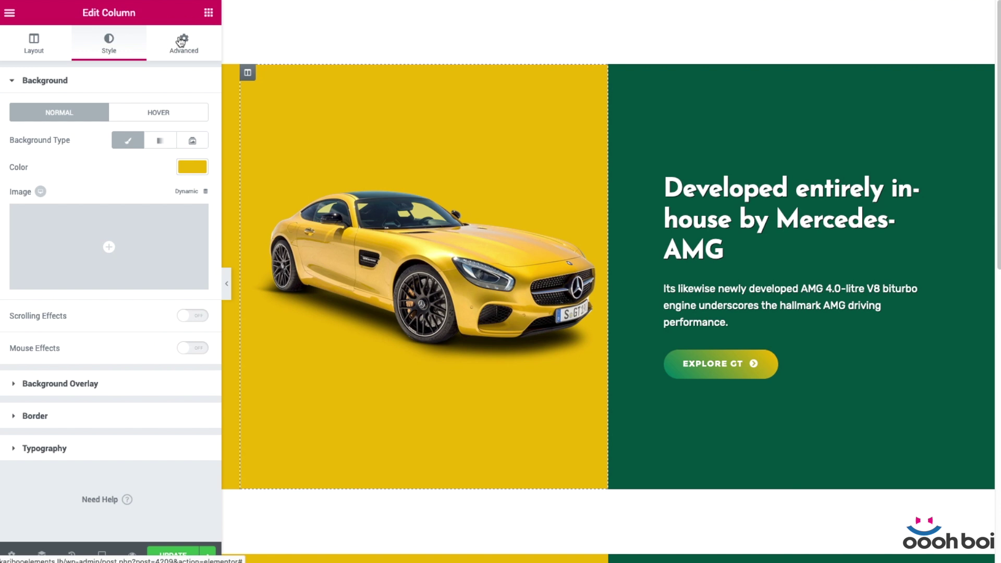
left_click(182, 42)
left_click(99, 433)
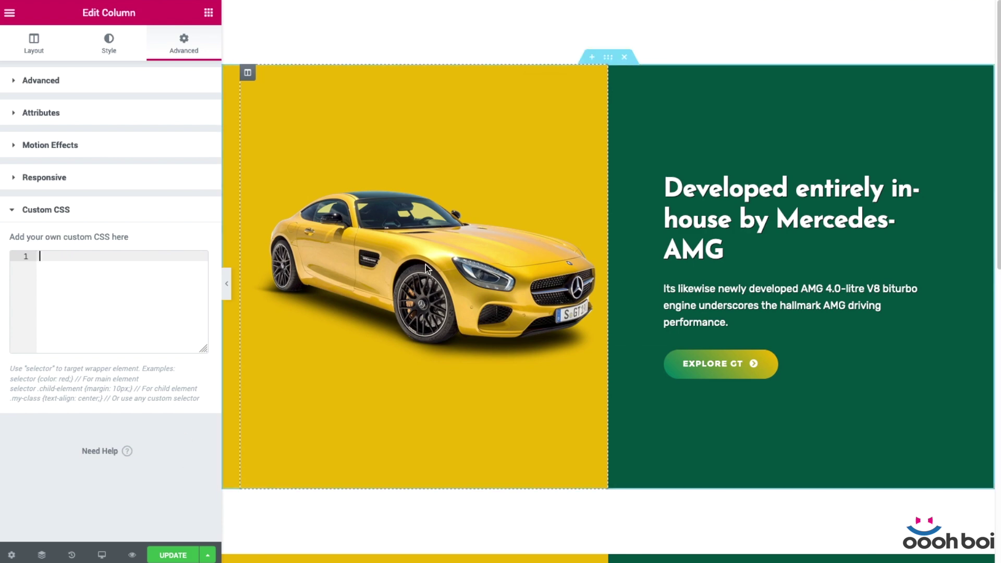
scroll(425, 265, "down", 5)
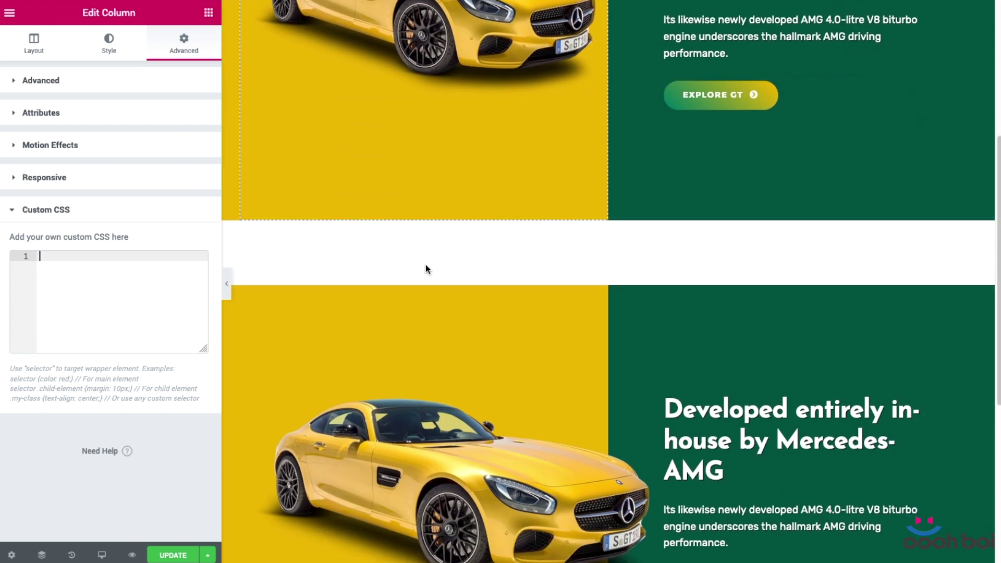
scroll(426, 264, "down", 4)
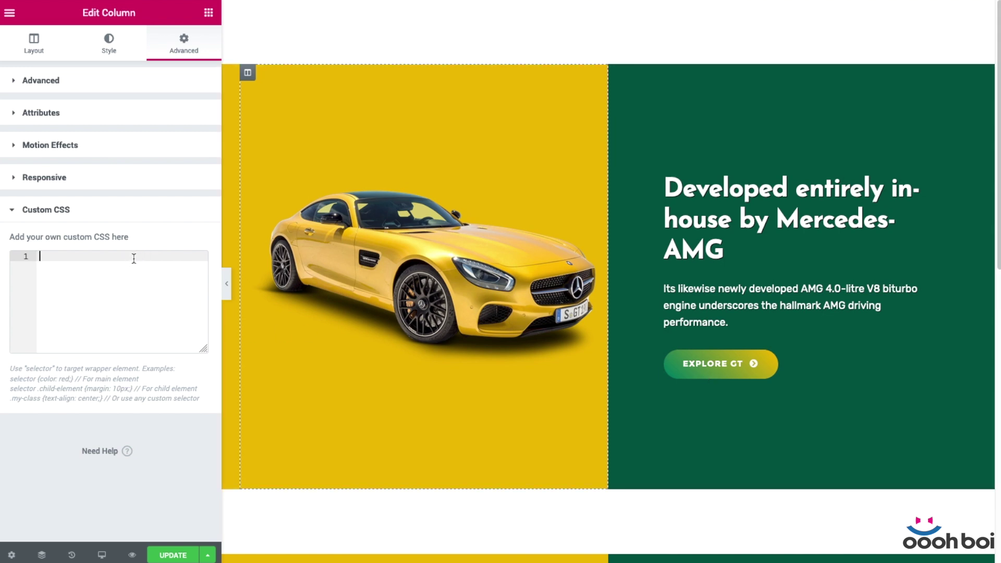
type("selector")
type(".elementor-background-overlay {}")
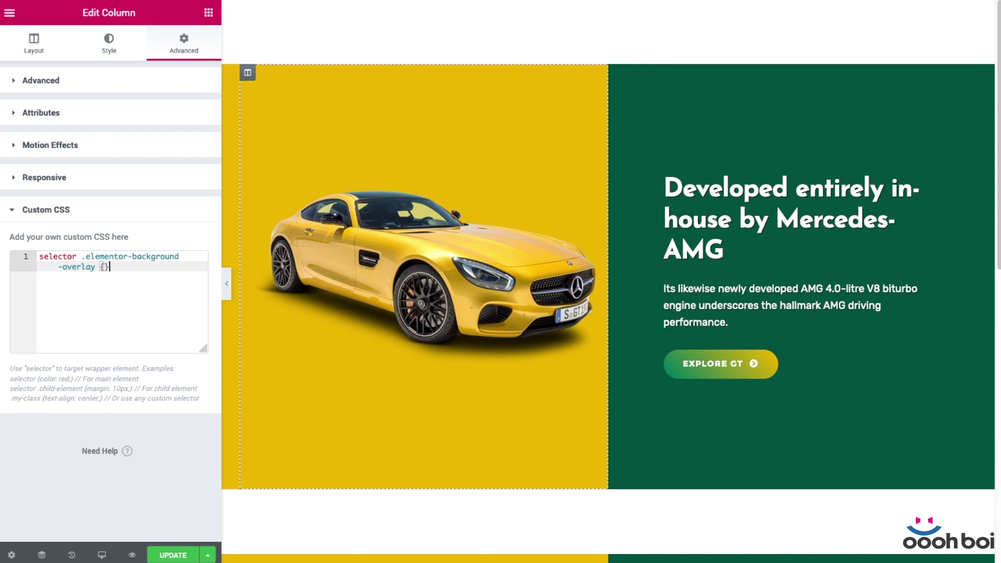
key("Left")
key("Return")
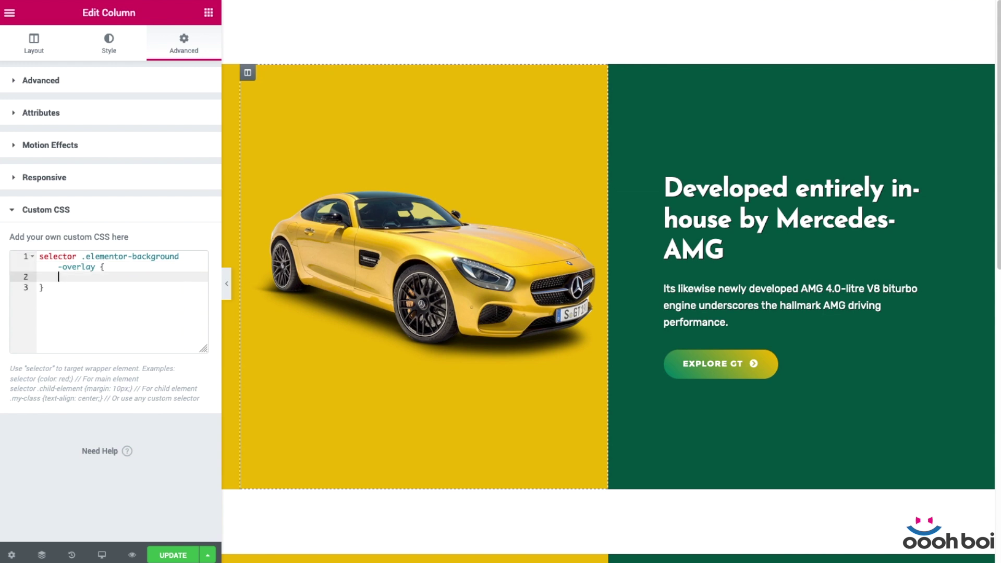
- Add the declaration "width: 115%;" to the background overlay rule
type("wi")
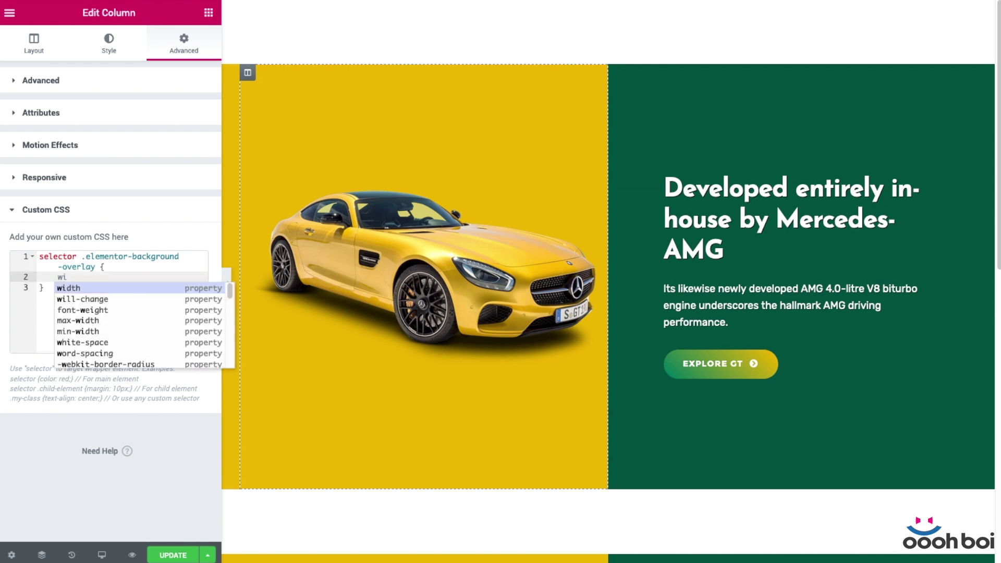
key("Return")
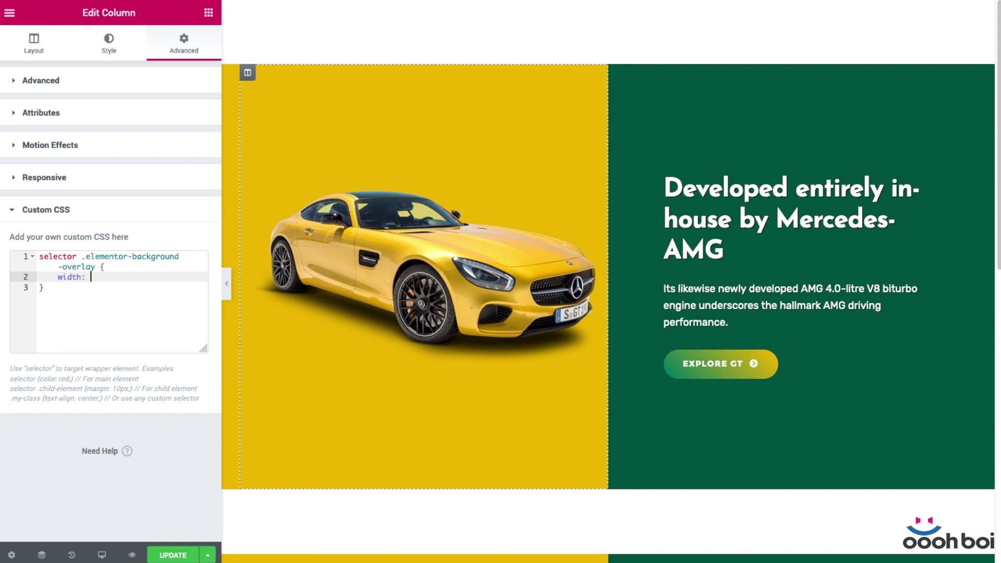
type("115%;")
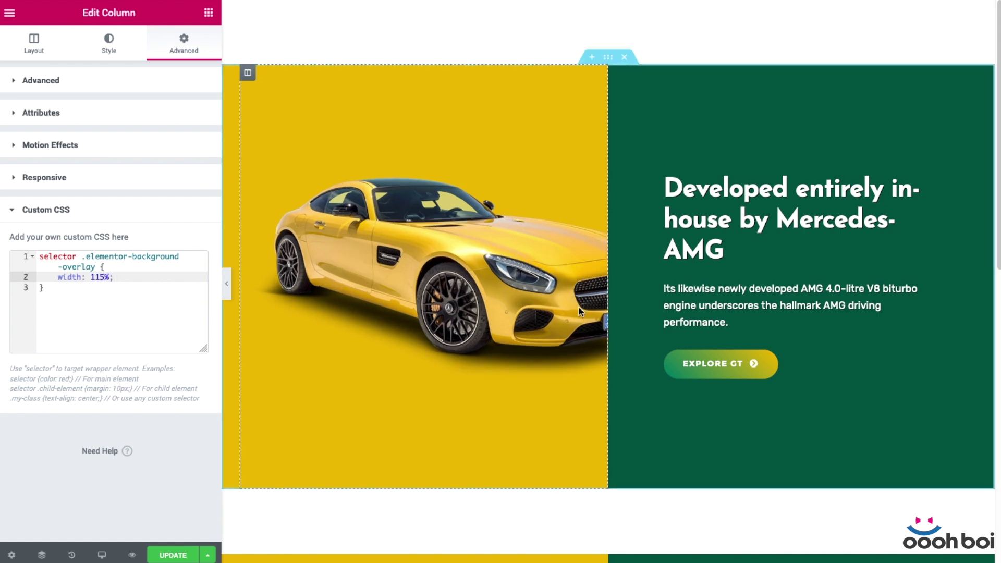
- Set the car column's z-index to 1
scroll(668, 272, "down", 2)
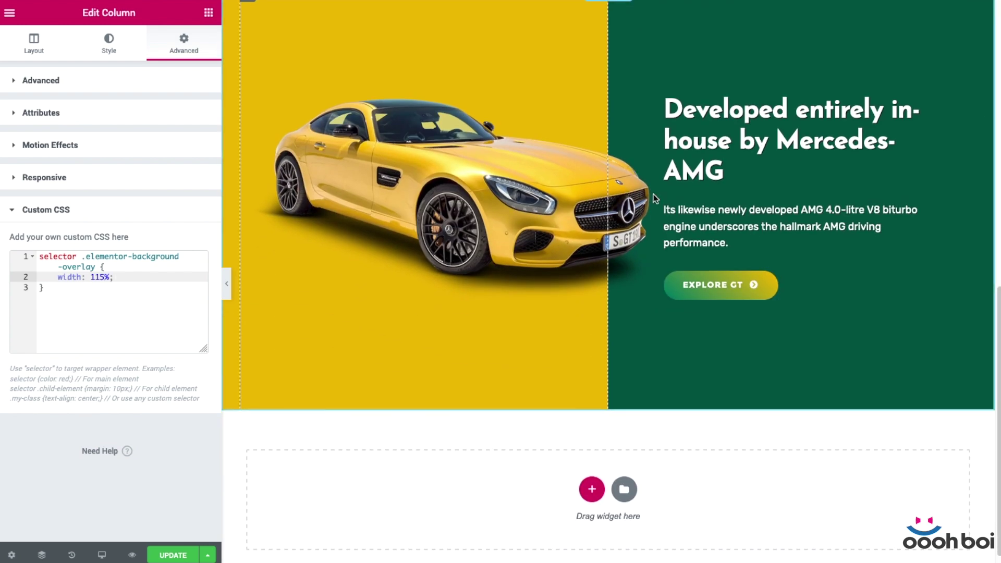
scroll(653, 194, "up", 2)
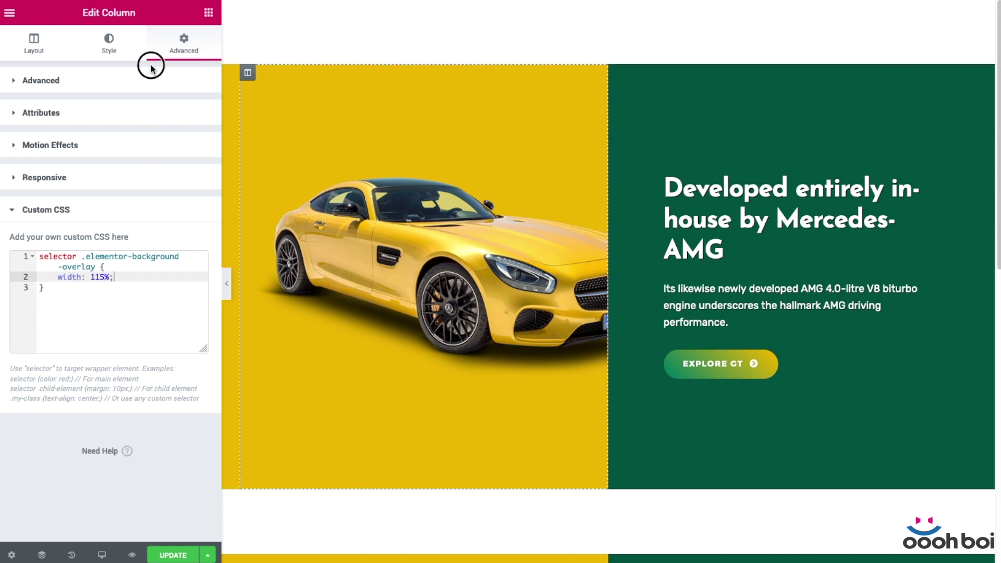
left_click(163, 80)
left_click(187, 221)
type("1")
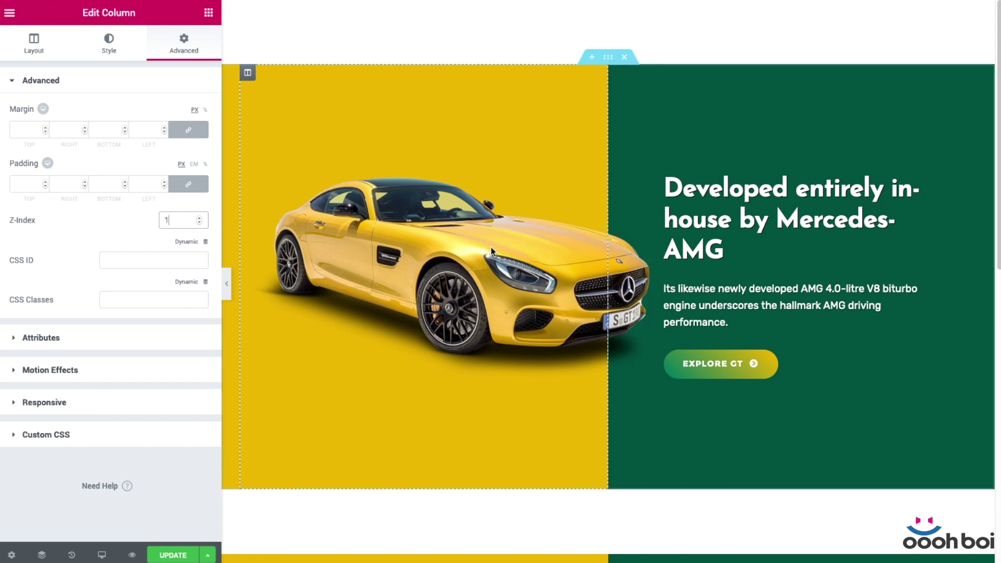
- Try a z-index of 55 on the car column and set it back to 1
double_click(168, 220)
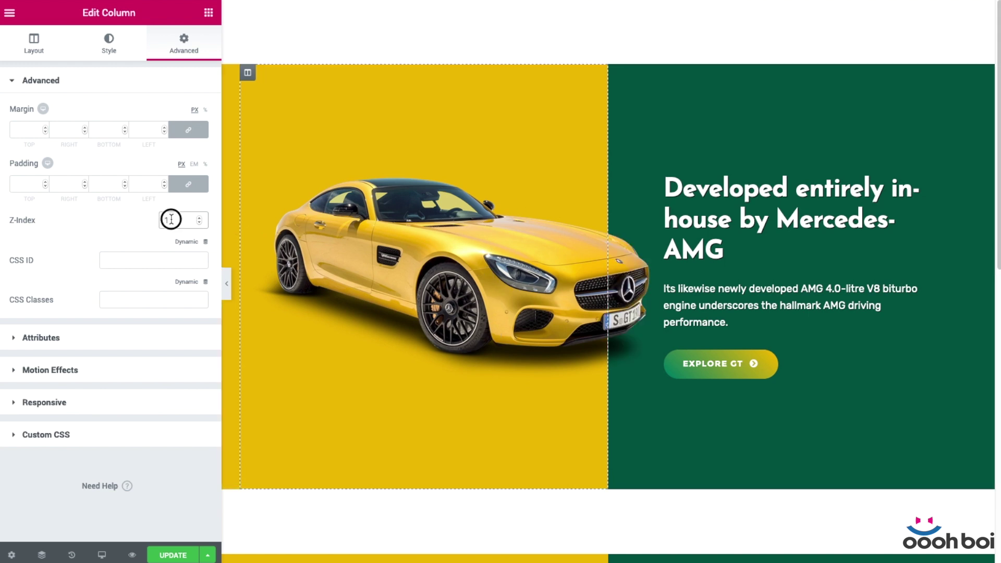
type("55")
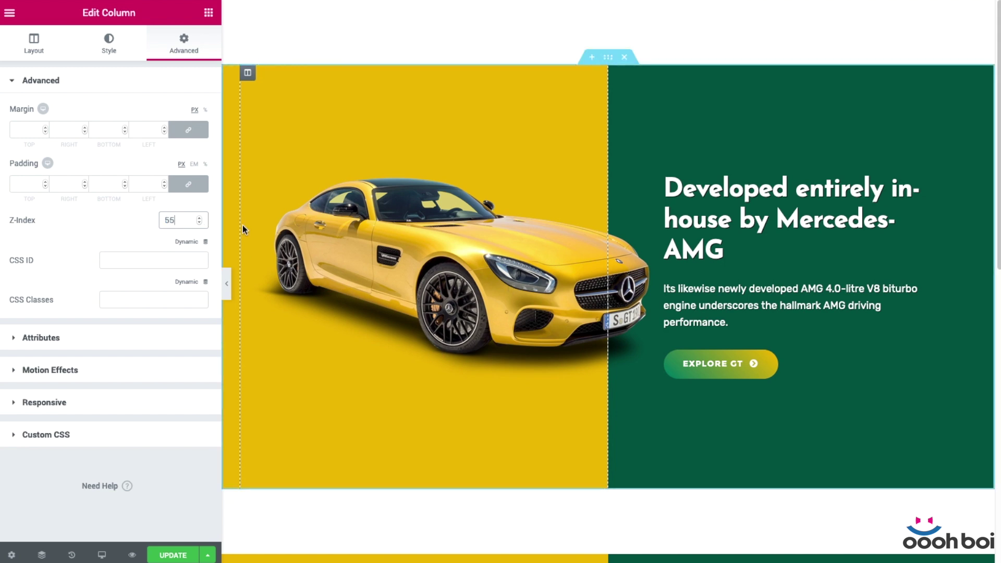
double_click(170, 220)
type("1")
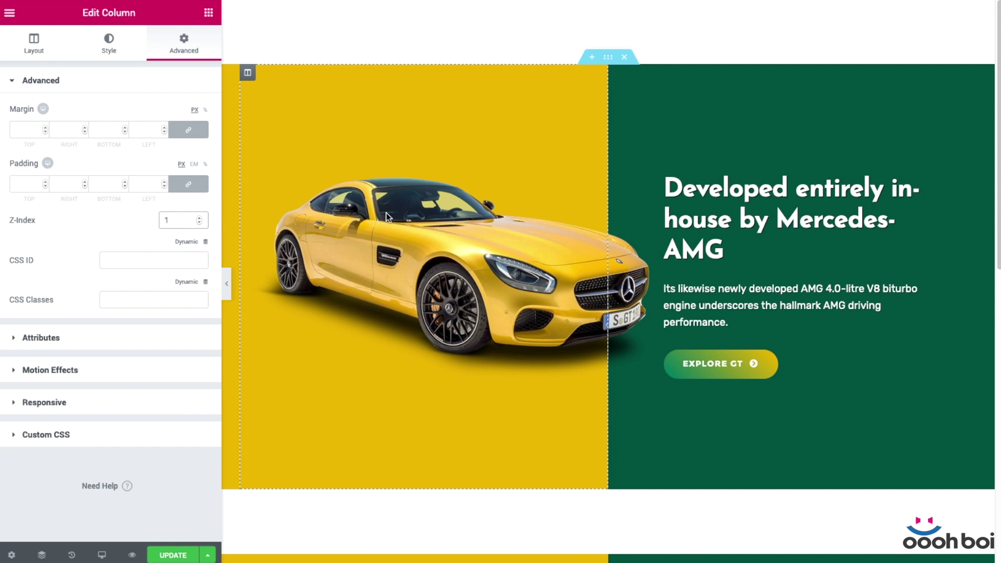
- Review the overlay width declaration in the car column's custom CSS and compare the new section with the original below
scroll(534, 329, "down", 2)
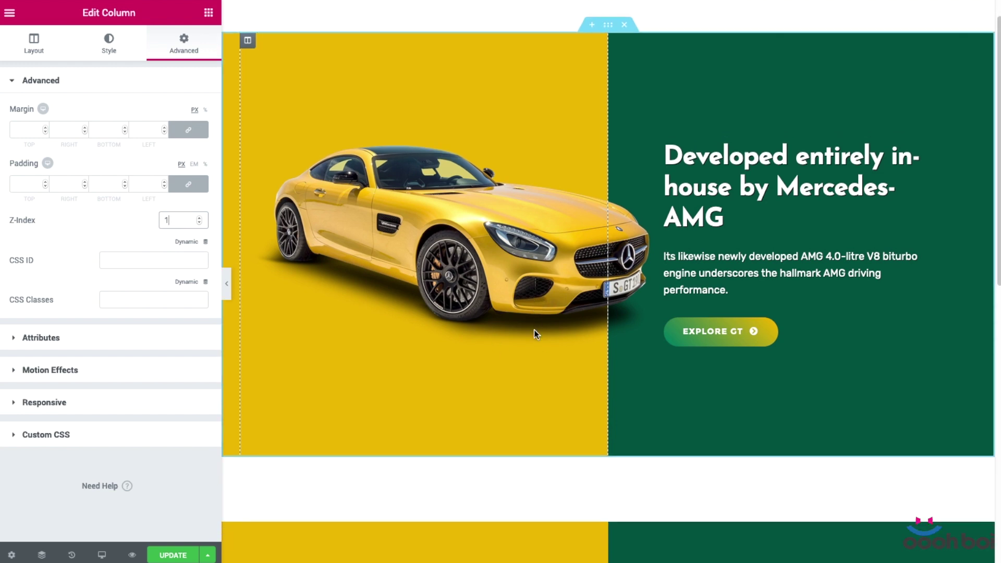
left_click(164, 436)
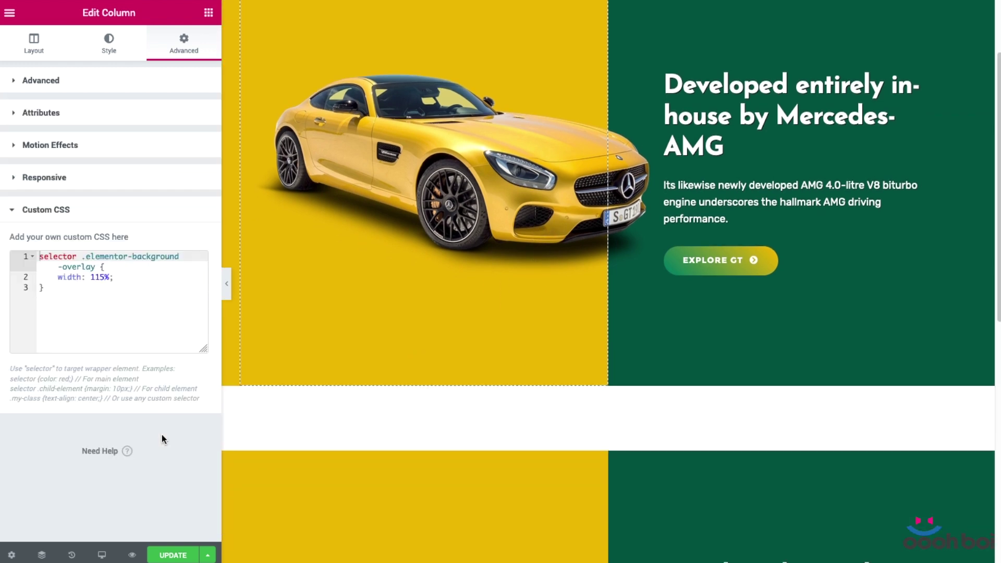
left_click(109, 277)
left_click_drag(113, 277, 53, 277)
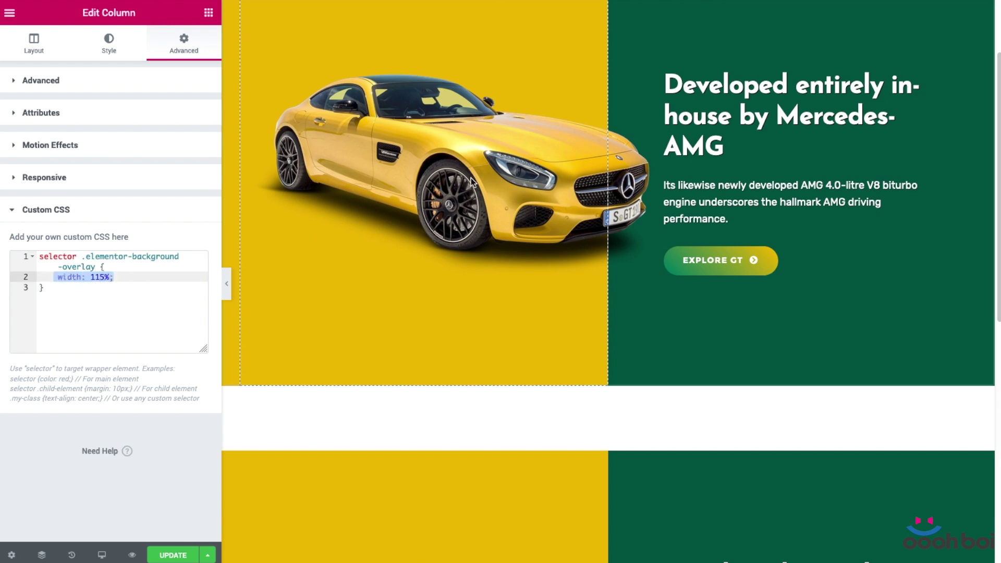
scroll(470, 180, "up", 2)
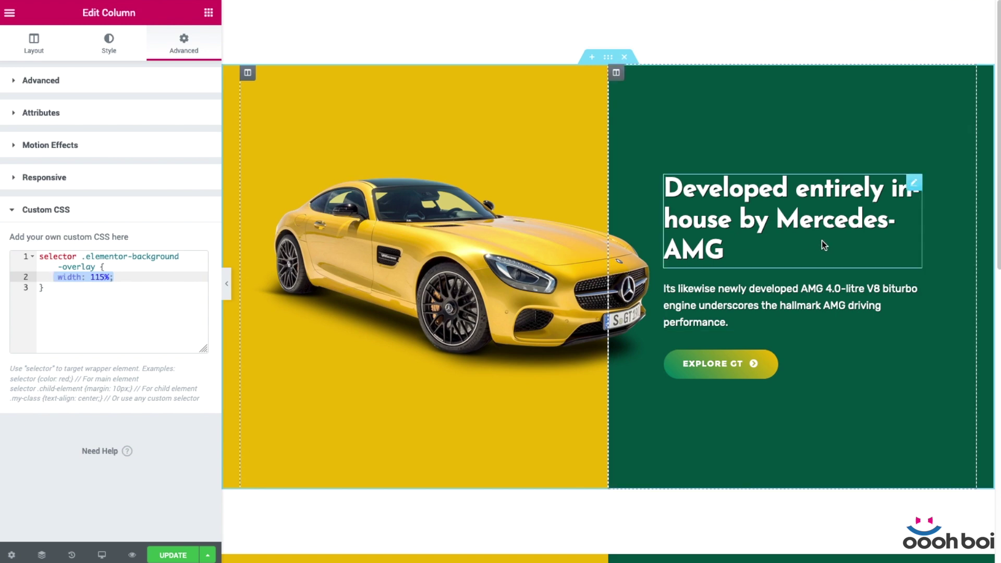
scroll(514, 279, "down", 1)
scroll(514, 279, "up", 4)
scroll(514, 280, "down", 4)
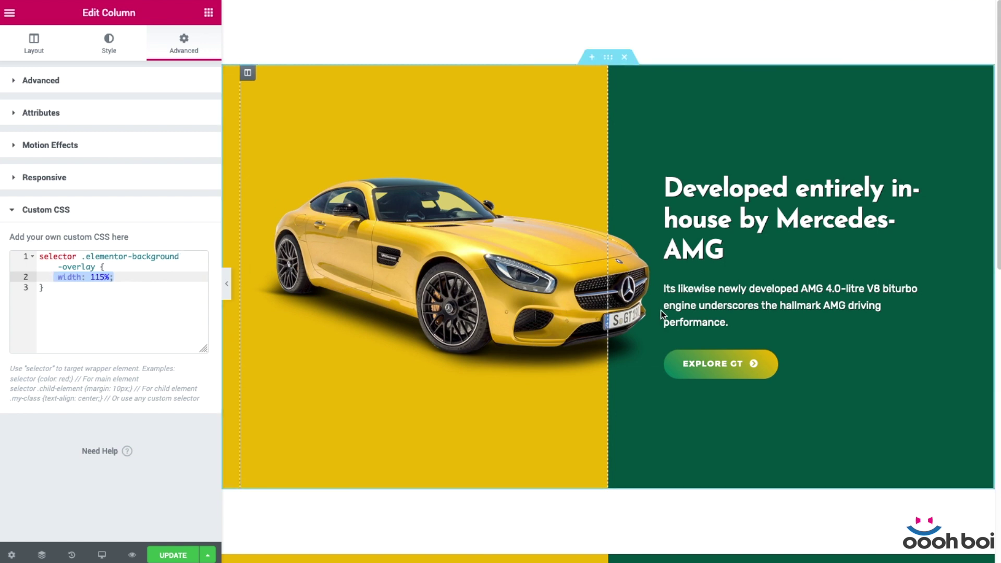
scroll(654, 308, "down", 5)
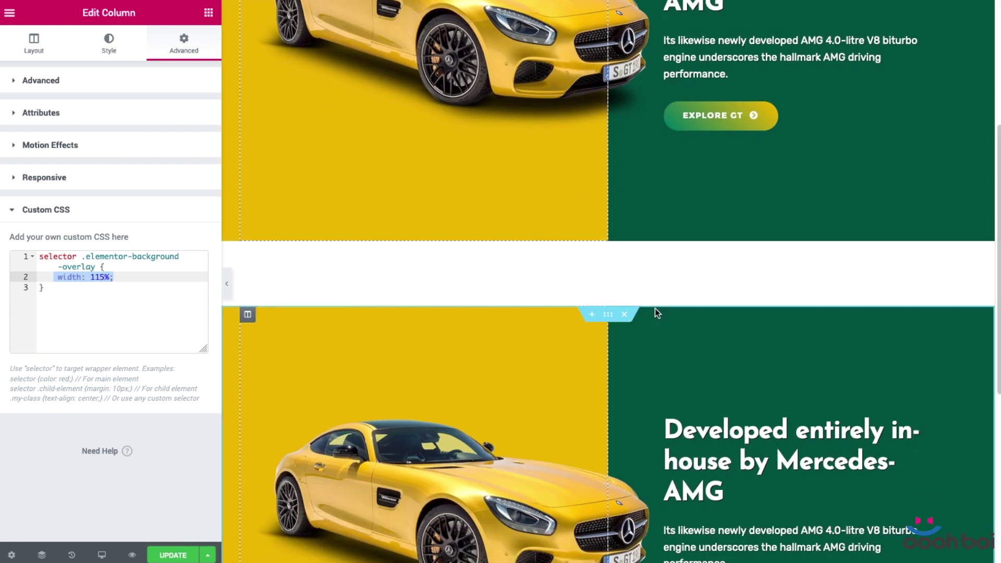
scroll(515, 334, "down", 4)
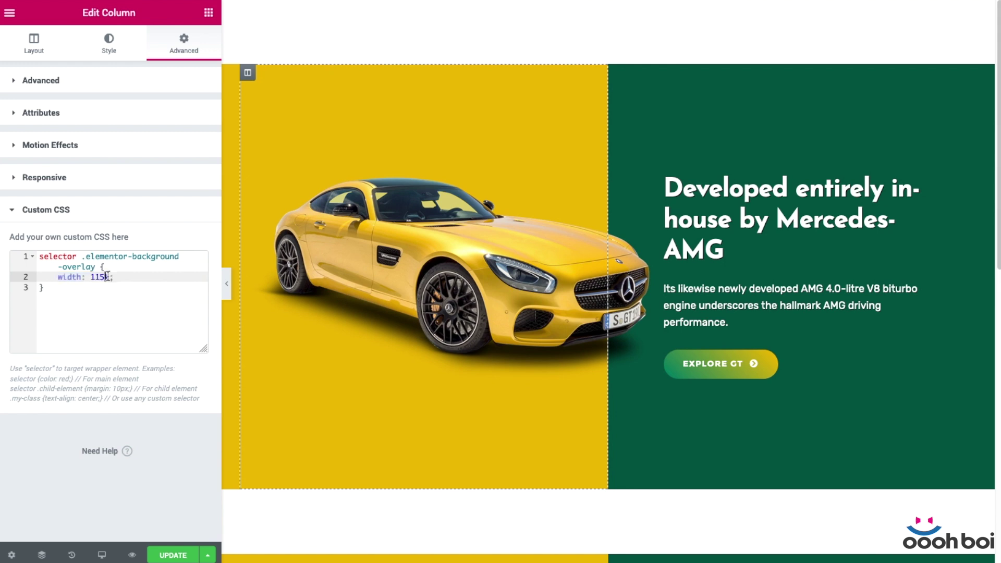
- Try replacing the width declaration in the car column's overlay rule with "left: 15%;"
left_click_drag(114, 277, 58, 277)
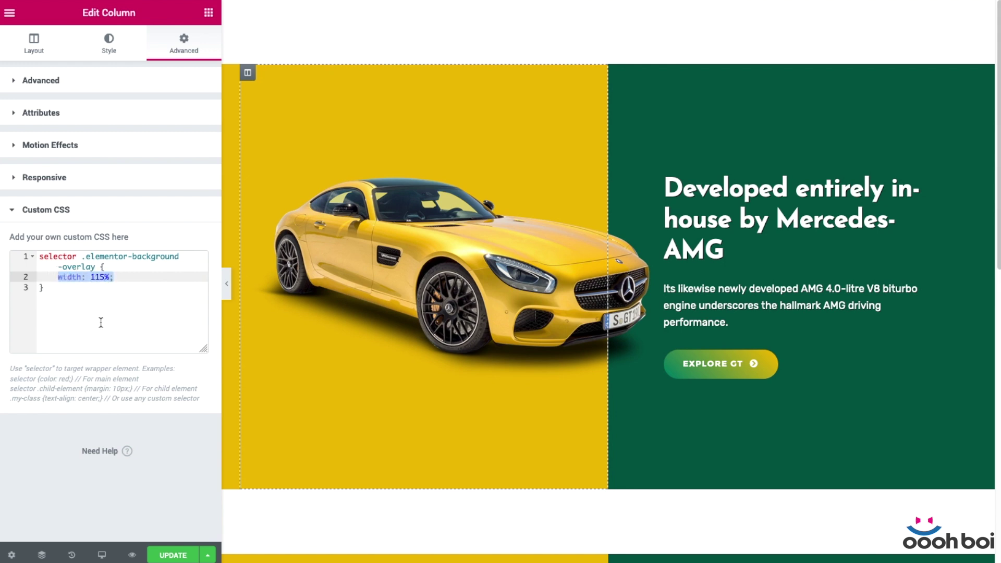
type("left")
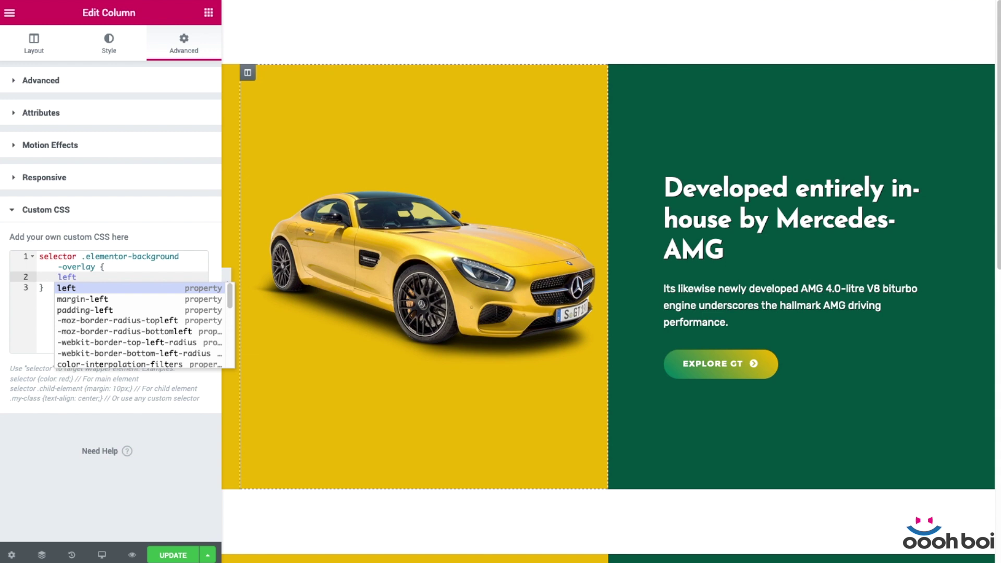
key("Return")
type("15%;")
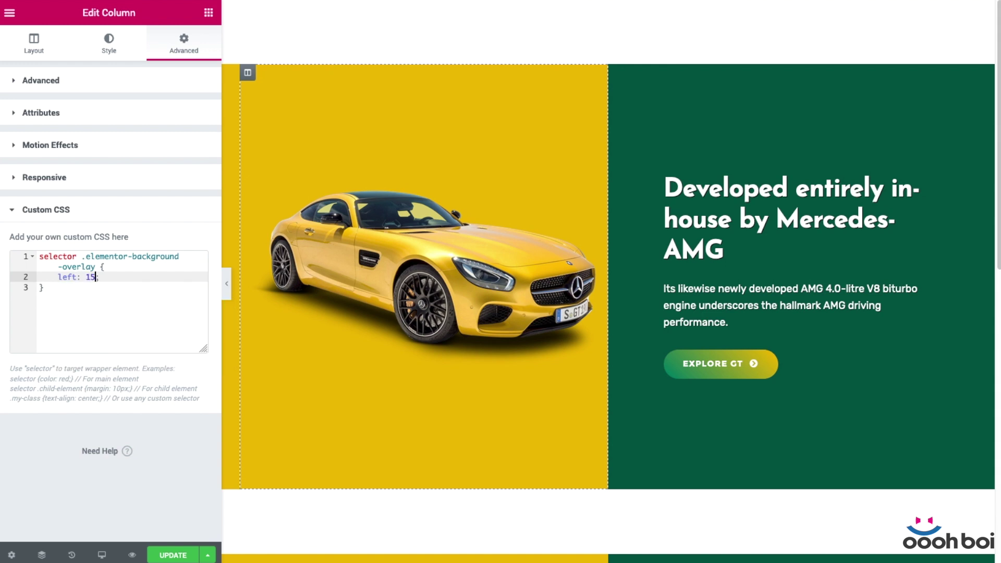
- Examine the shifted car overlay at full page width and compare it with the original section below
left_click(226, 283)
scroll(559, 283, "down", 15)
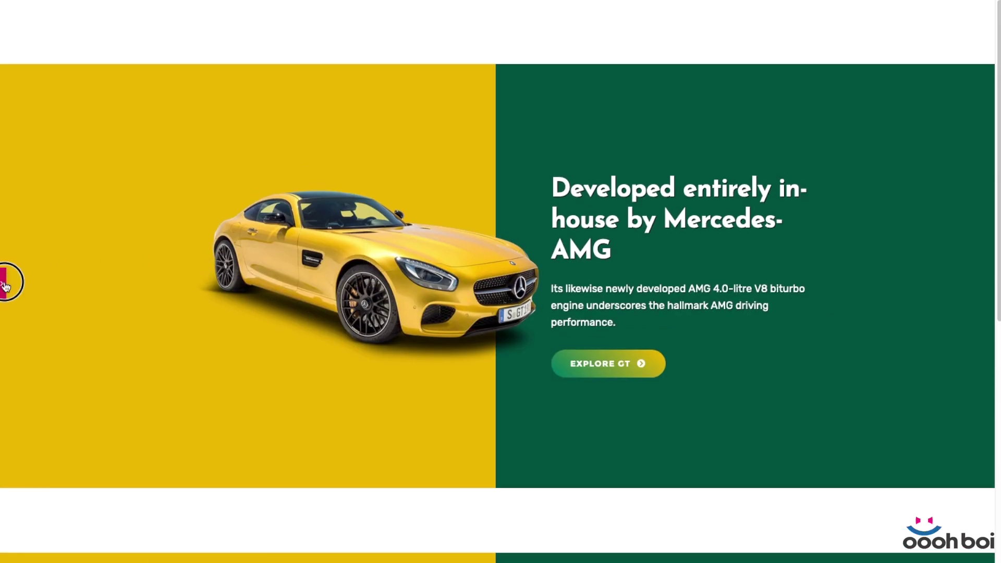
left_click(3, 283)
scroll(464, 268, "down", 4)
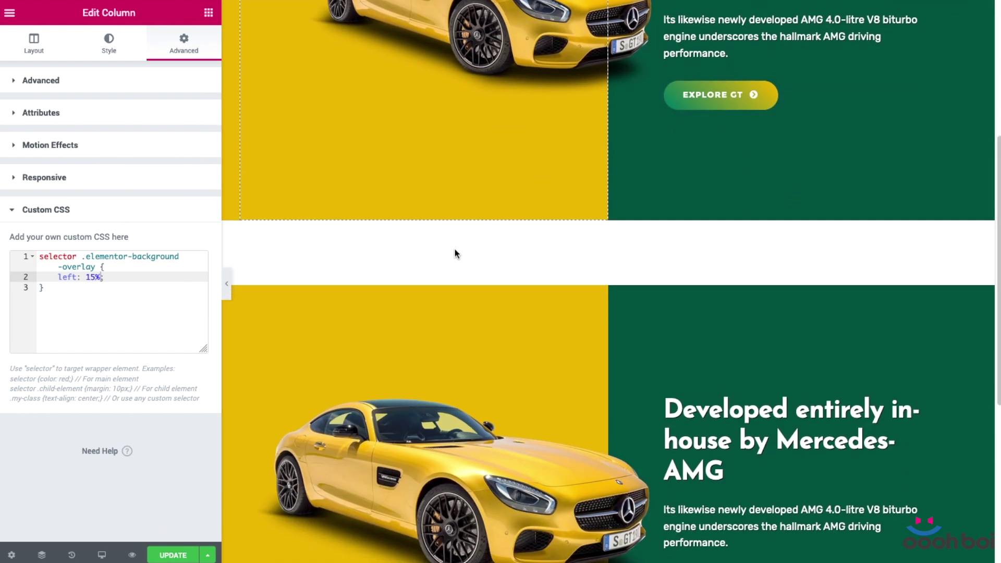
scroll(459, 251, "up", 5)
scroll(496, 342, "down", 1)
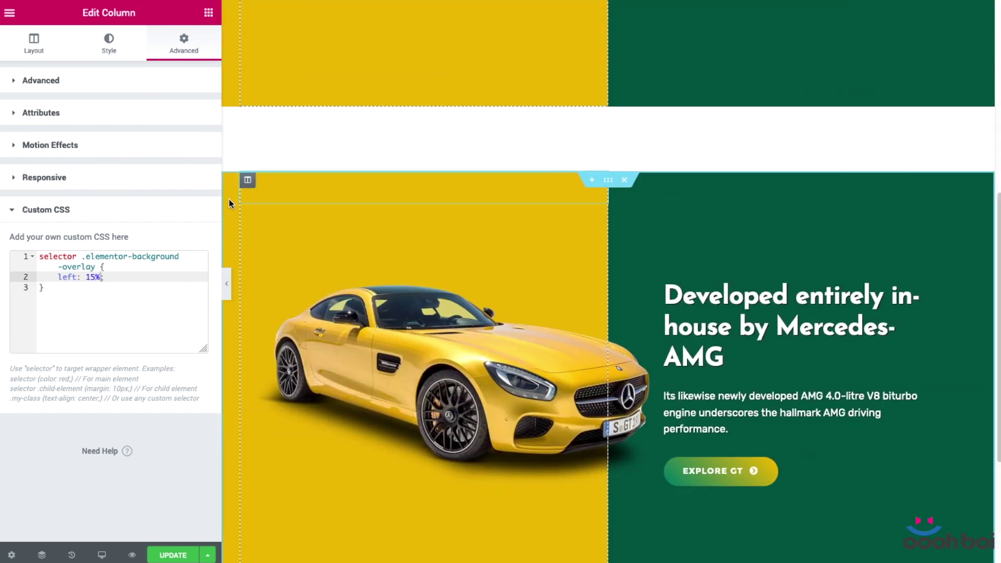
scroll(590, 348, "up", 2)
scroll(590, 348, "down", 3)
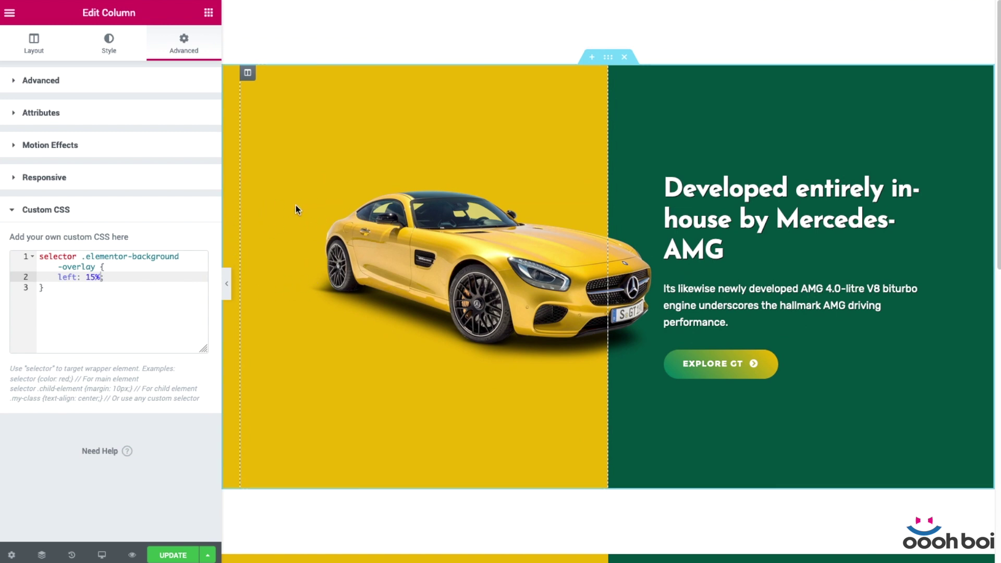
scroll(364, 242, "down", 6)
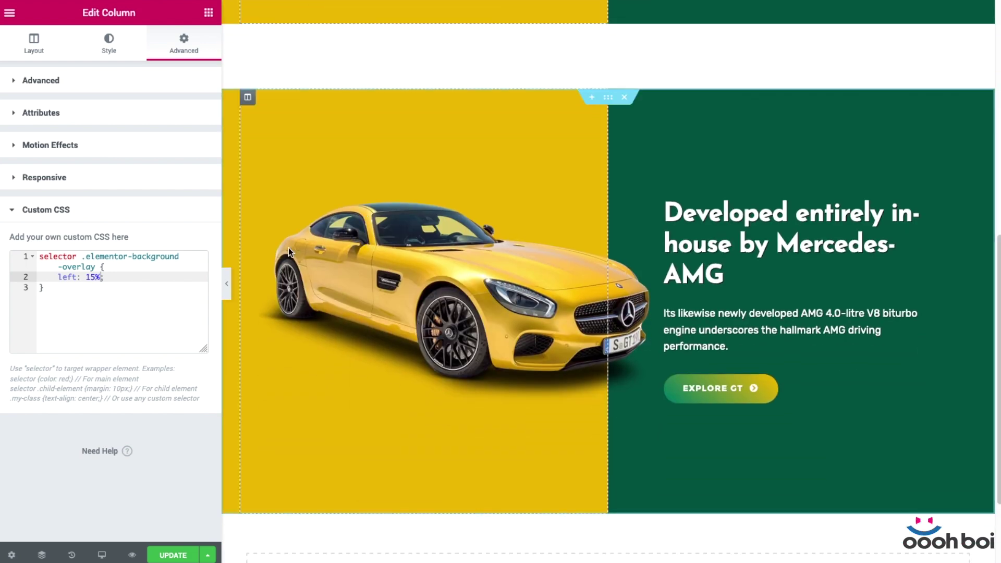
scroll(333, 251, "down", 5)
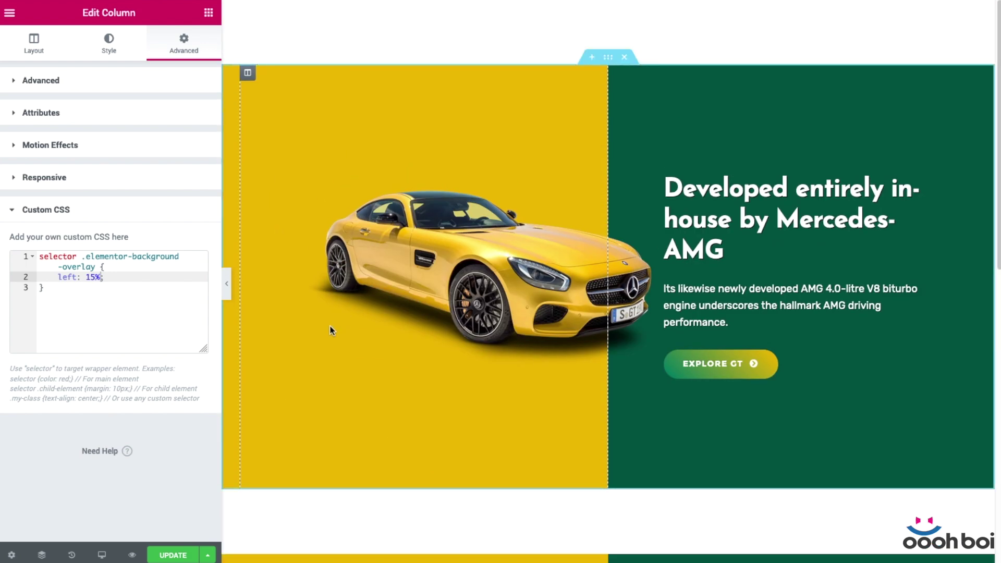
scroll(404, 332, "down", 1)
- Replace the left offset in the car column's overlay rule with "width: 115%;"
left_click_drag(123, 278, 58, 278)
type("width")
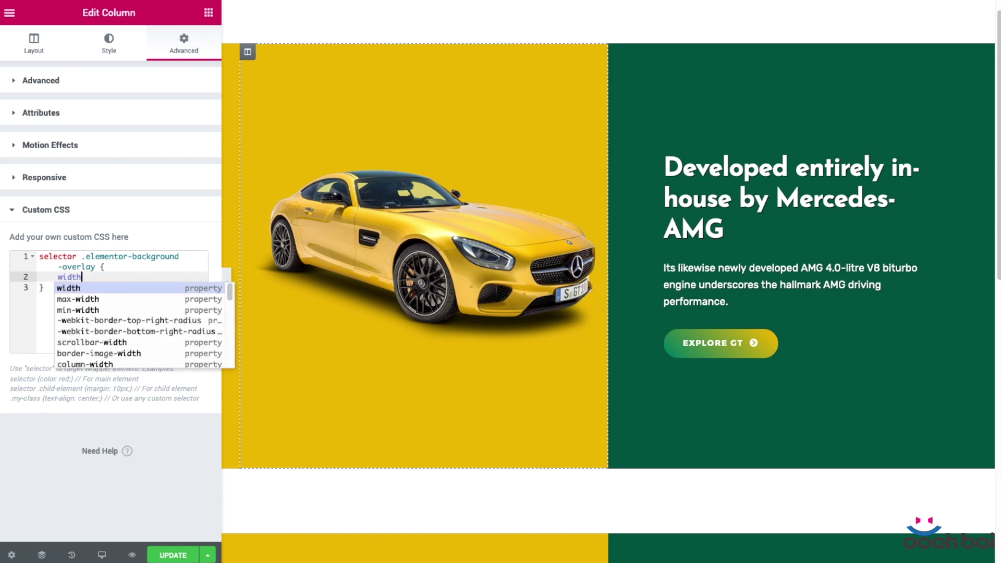
key("Return")
type("115%;")
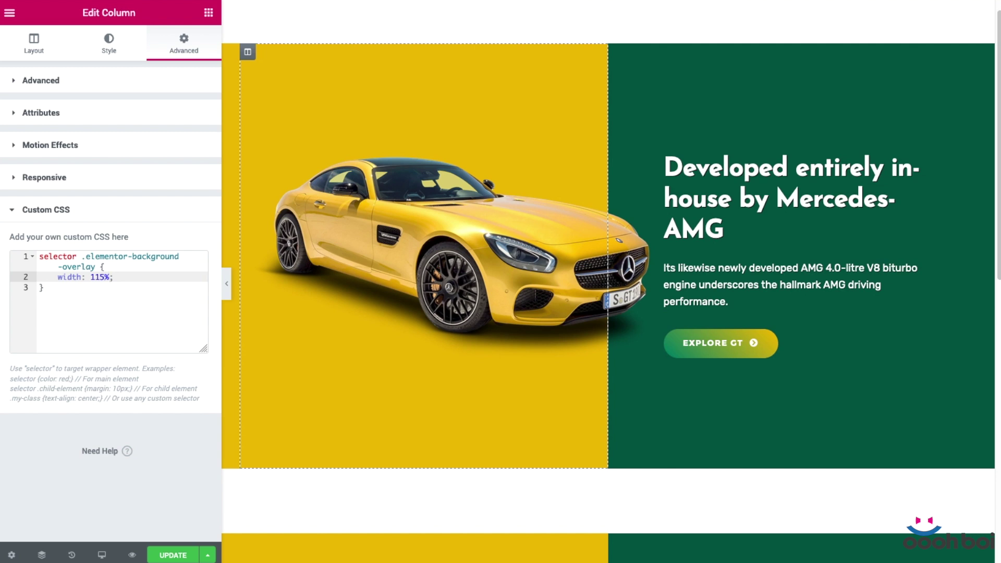
- Check the section in the tablet preview and switch to the mobile preview
scroll(434, 289, "down", 1)
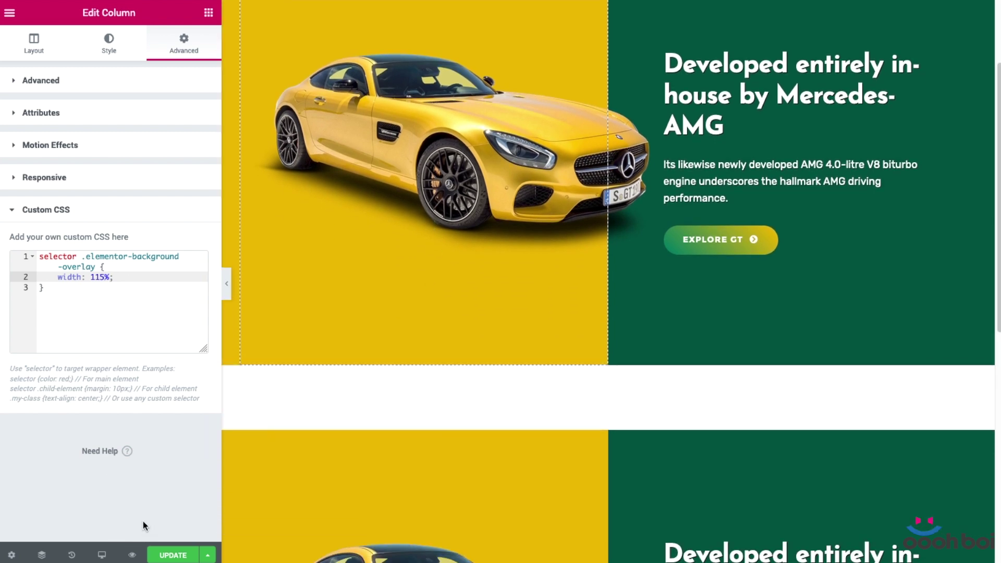
left_click(102, 554)
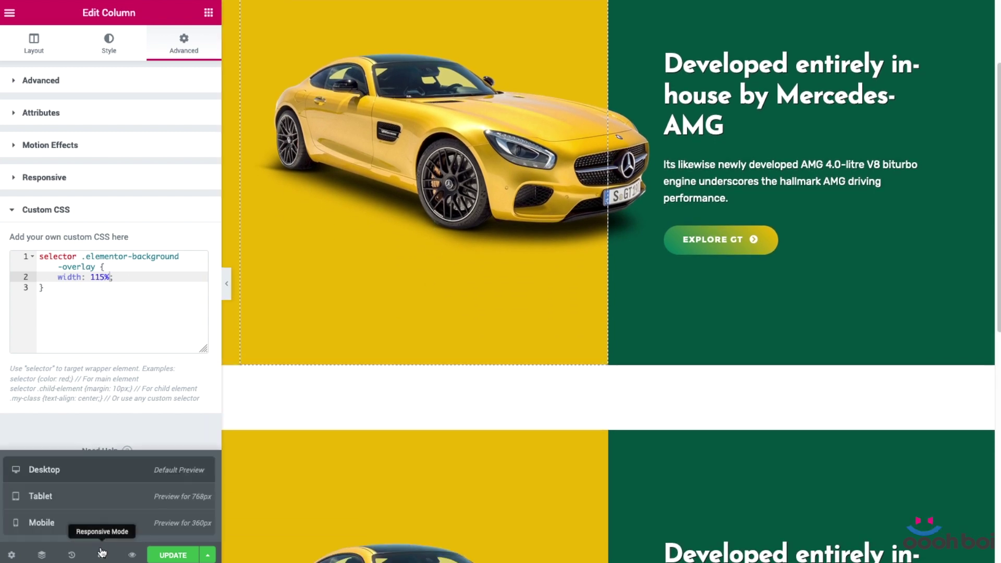
left_click(93, 498)
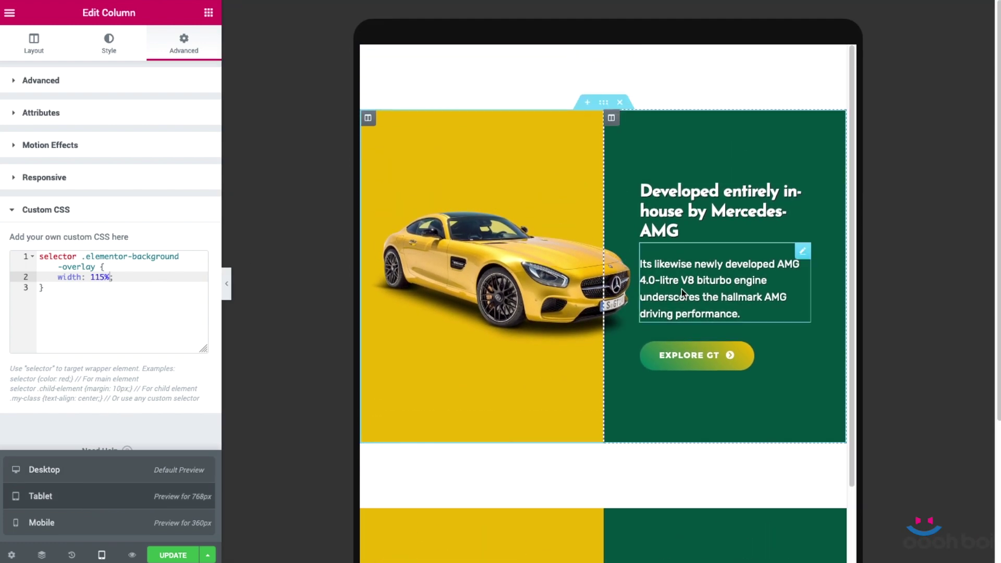
left_click(98, 523)
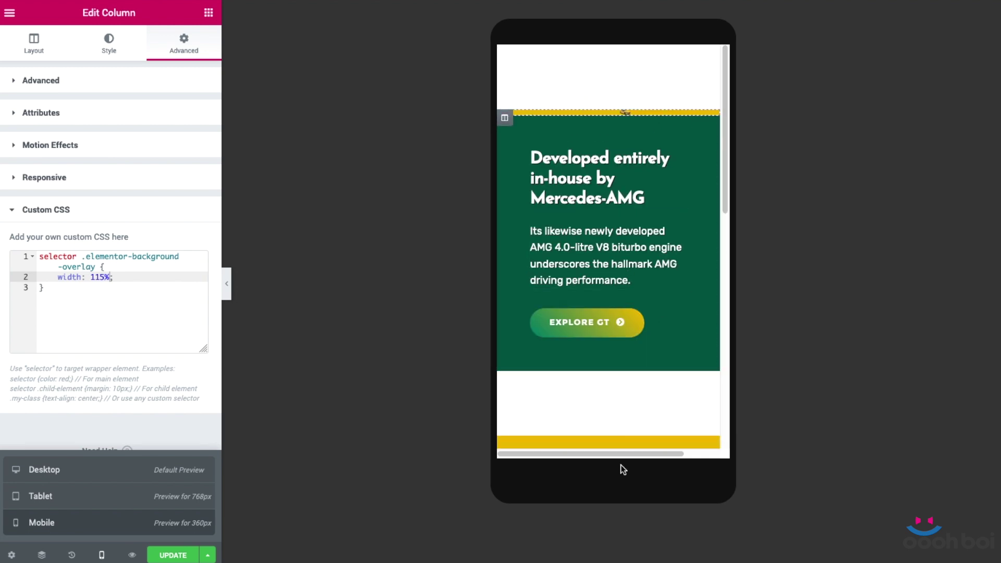
left_click_drag(615, 457, 570, 454)
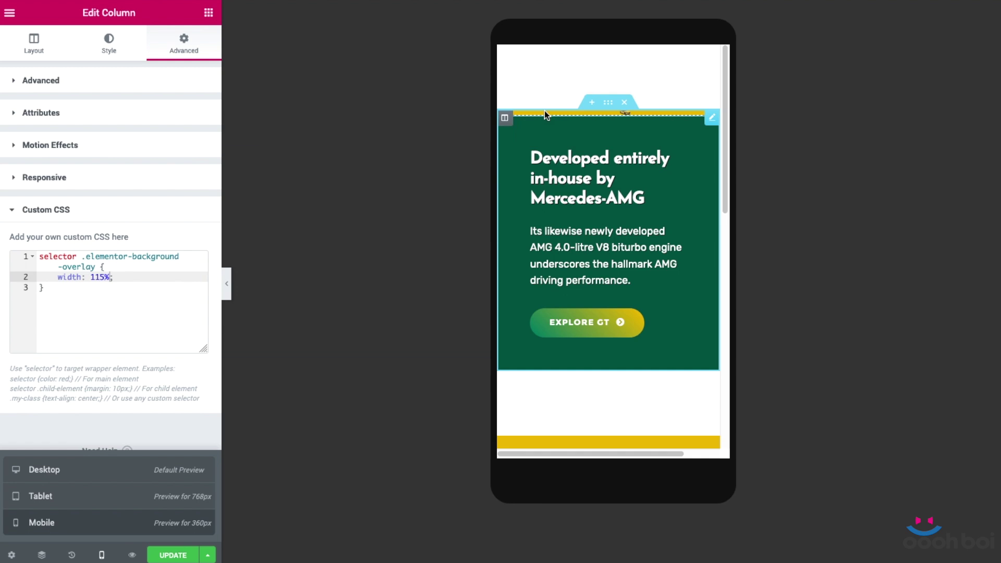
- Open the Navigator and hide the second section, the original hero
left_click(507, 118)
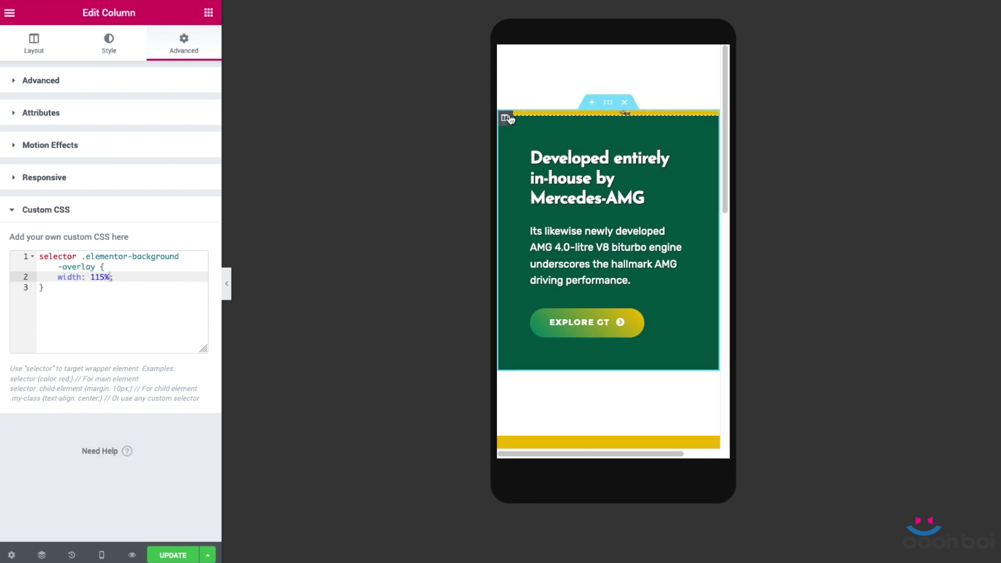
scroll(678, 240, "down", 1)
right_click(673, 255)
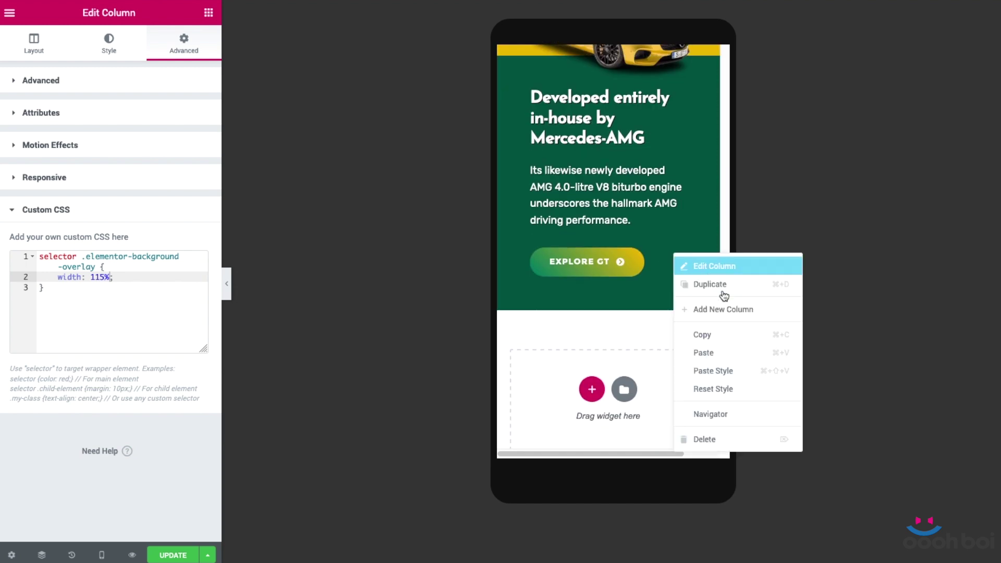
left_click(746, 425)
left_click(892, 294)
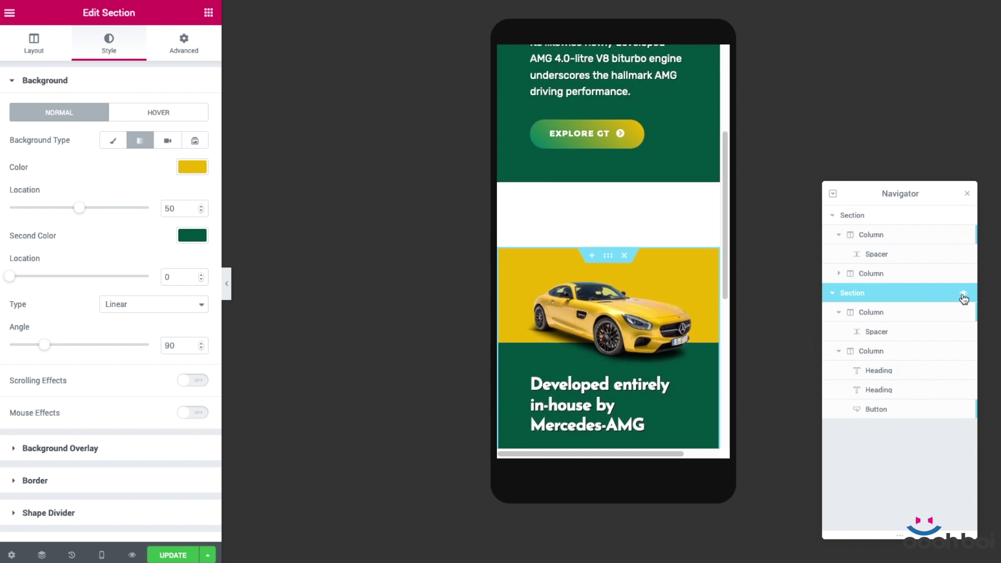
left_click(963, 295)
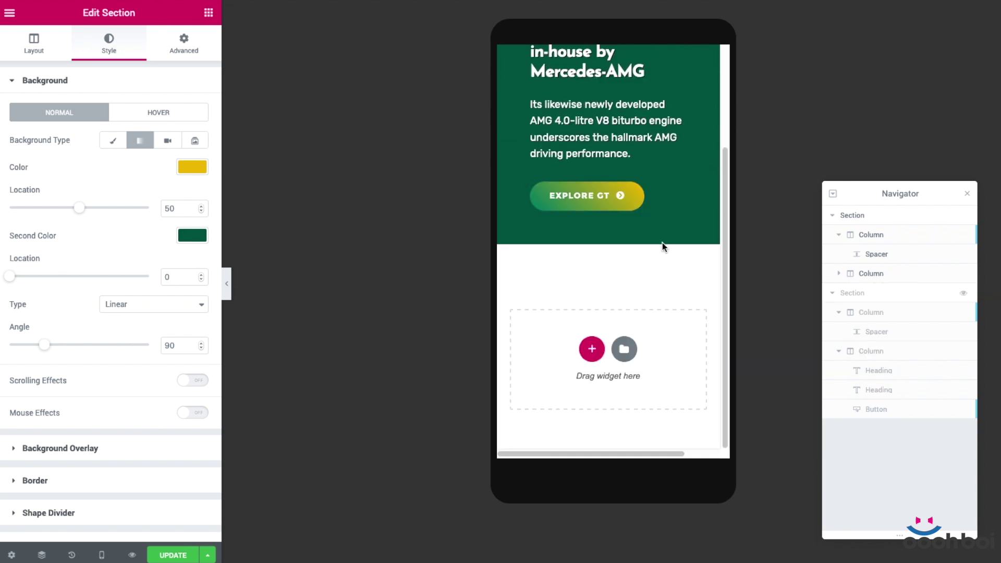
scroll(652, 241, "up", 2)
left_click_drag(633, 455, 565, 459)
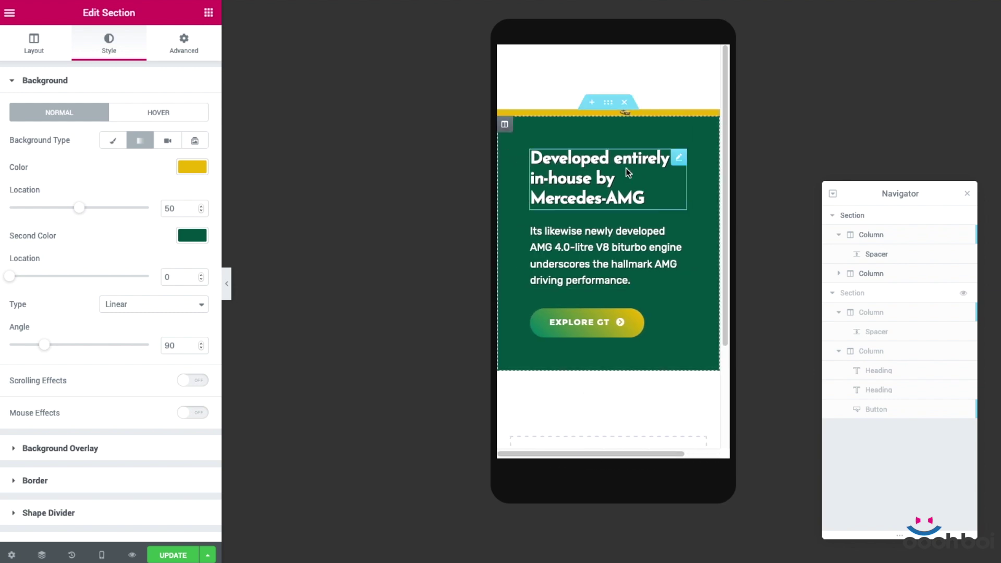
left_click(505, 116)
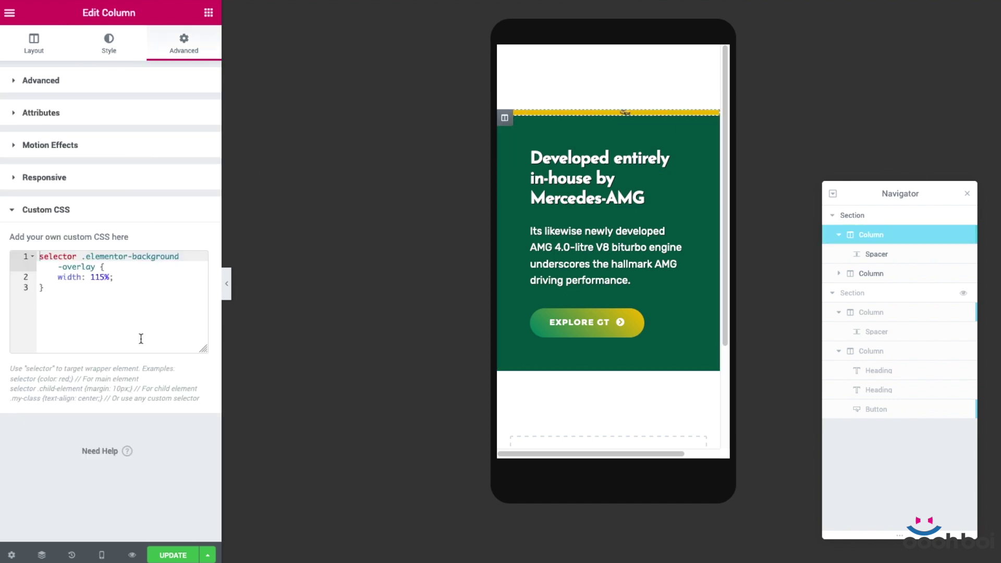
left_click(167, 81)
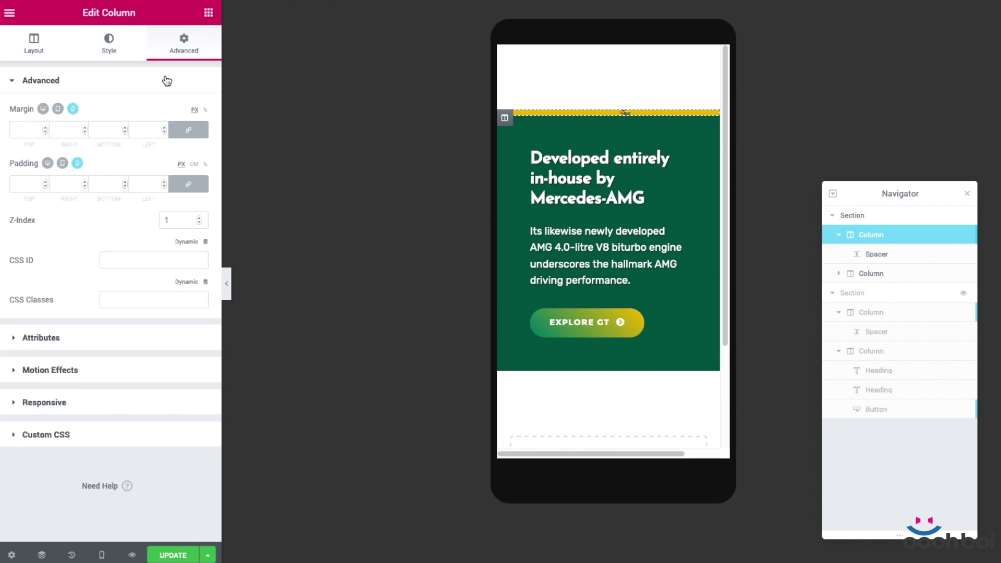
left_click(162, 431)
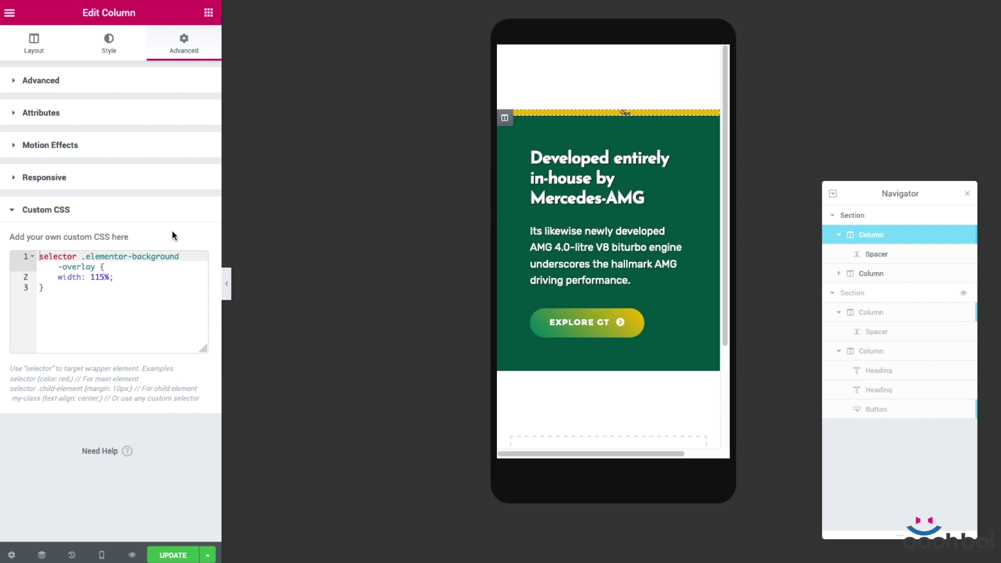
left_click(57, 288)
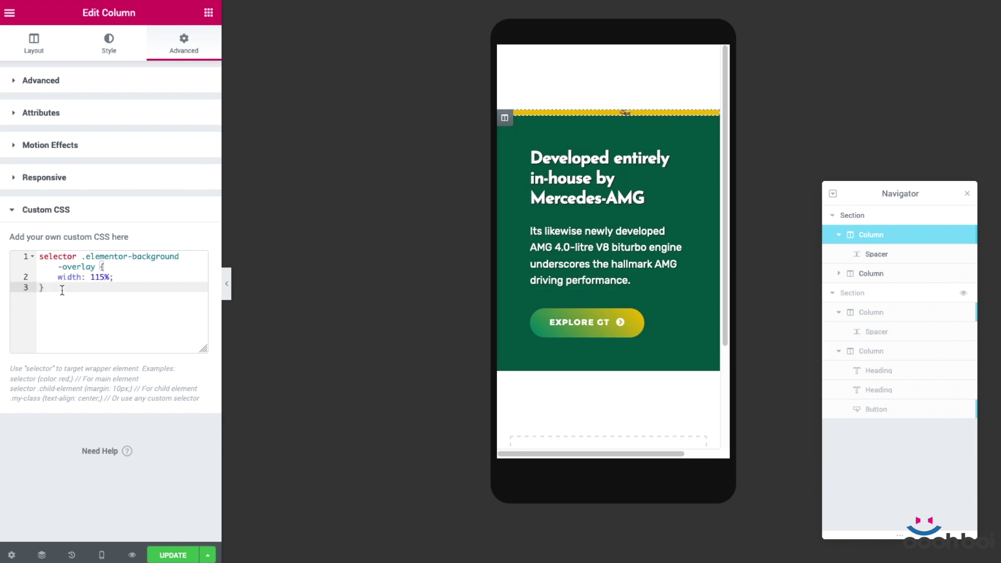
key("Return")
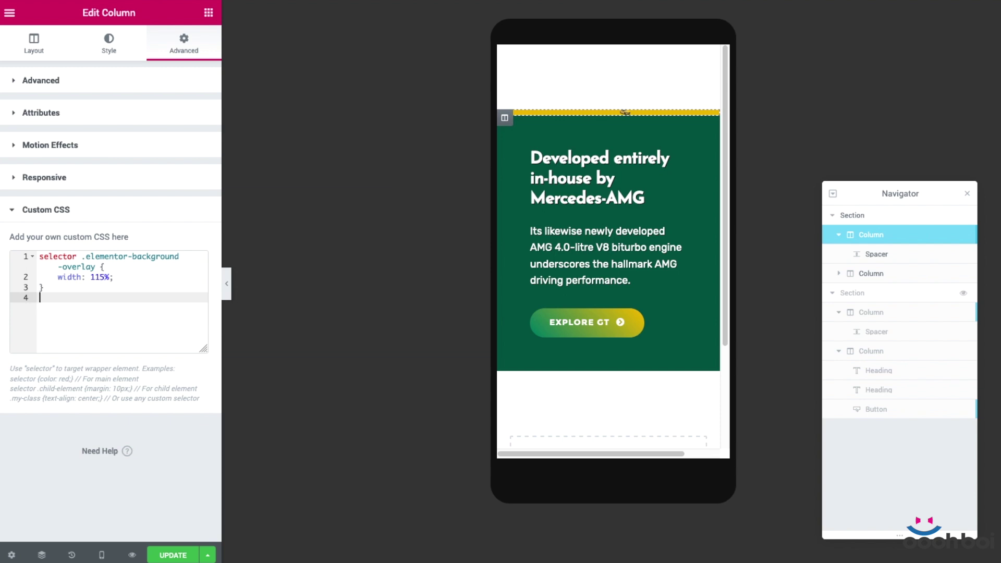
type("@media")
type("() {")
key("Return")
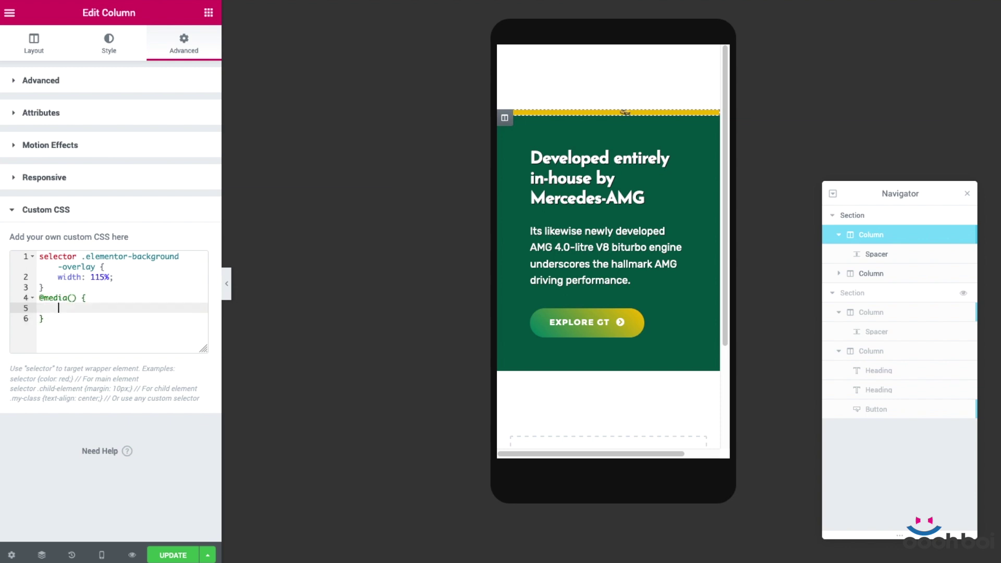
left_click(71, 299)
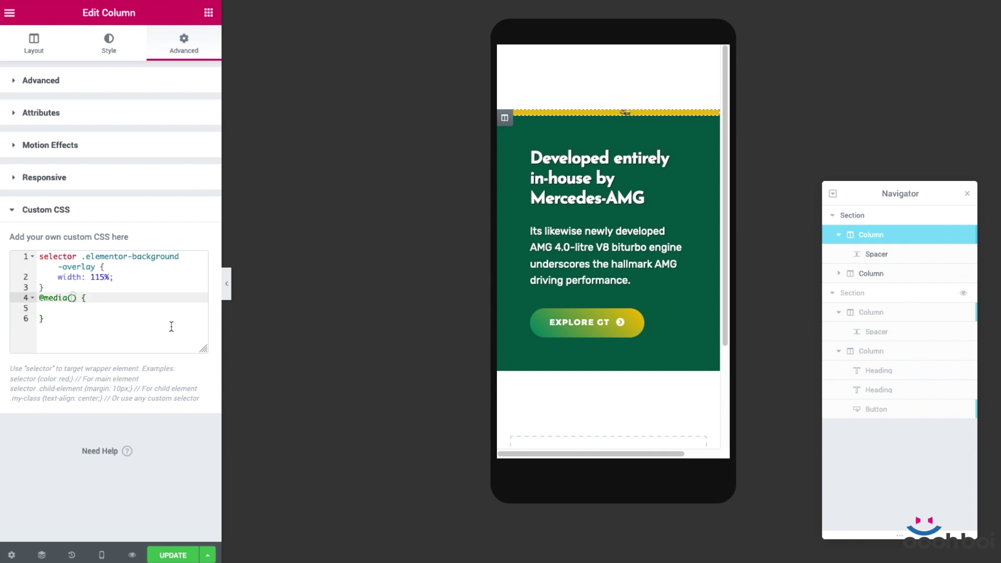
type("max-width: 767px")
- Copy the whole overlay rule into the media query block and indent it one level
left_click(149, 272)
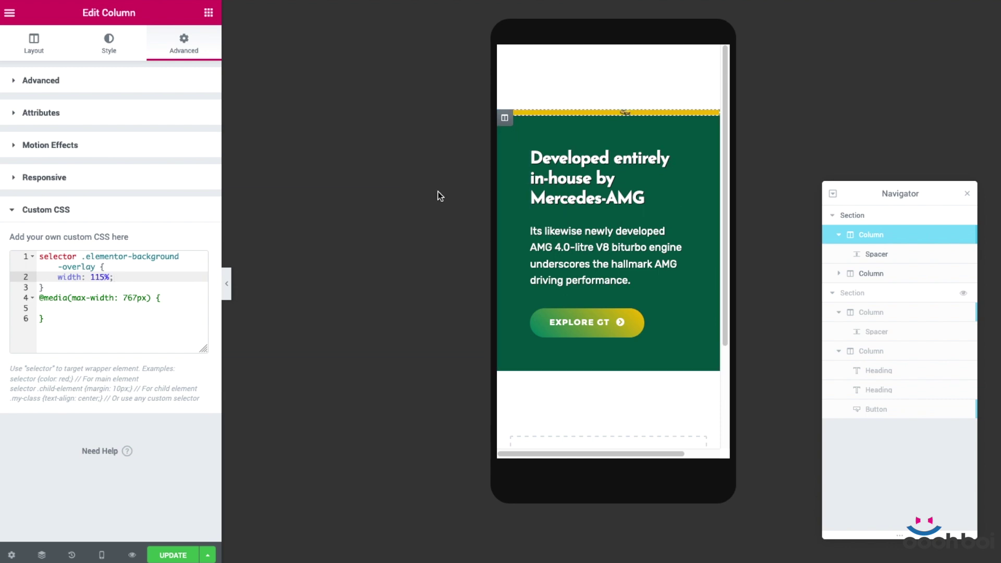
left_click_drag(50, 289, 41, 257)
key("ctrl+c")
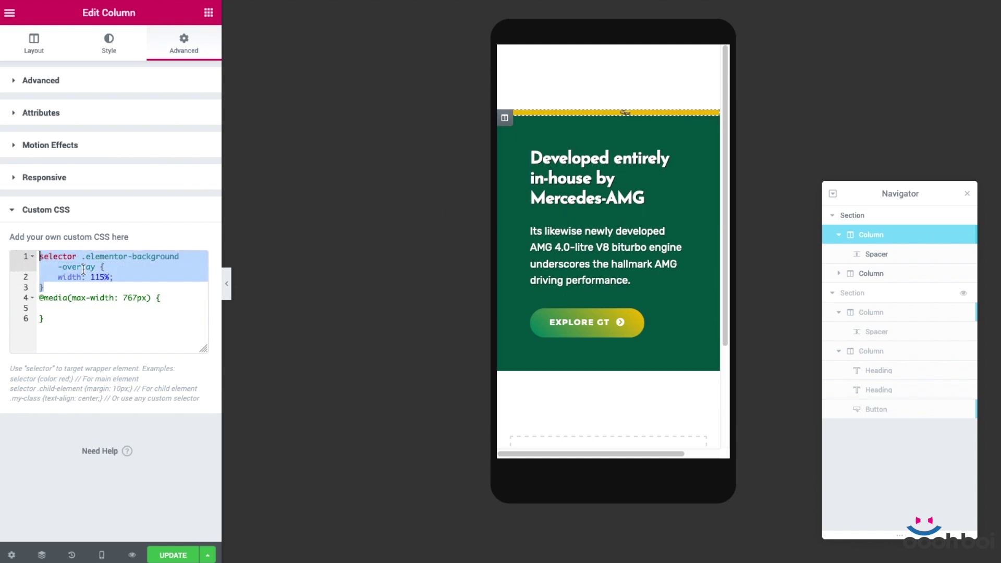
left_click_drag(70, 308, 38, 308)
key("ctrl+v")
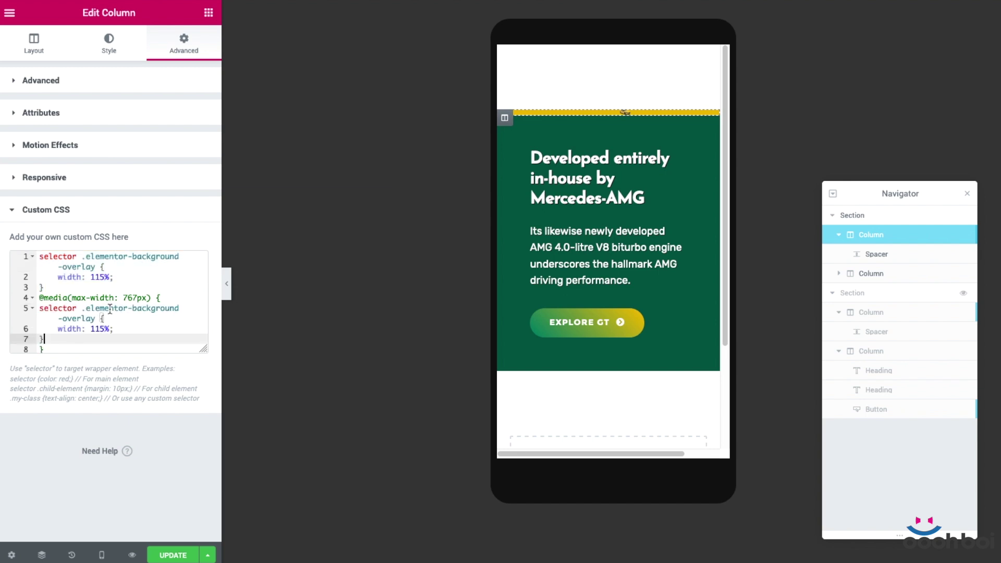
left_click_drag(43, 339, 38, 307)
key("Tab")
- Set the overlay width inside the media query to 100%
left_click(122, 330)
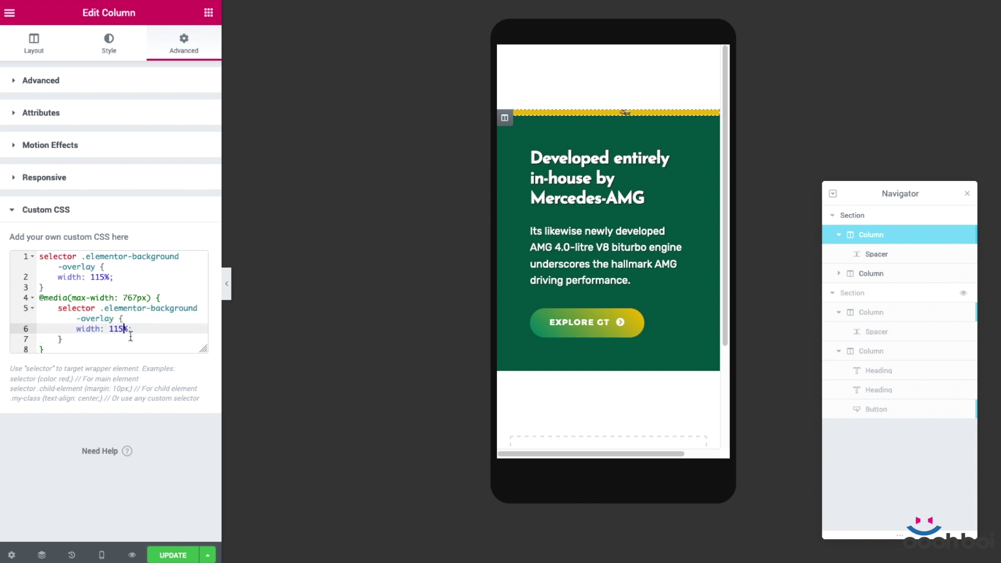
key("BackSpace")
key("BackSpace")
type("00")
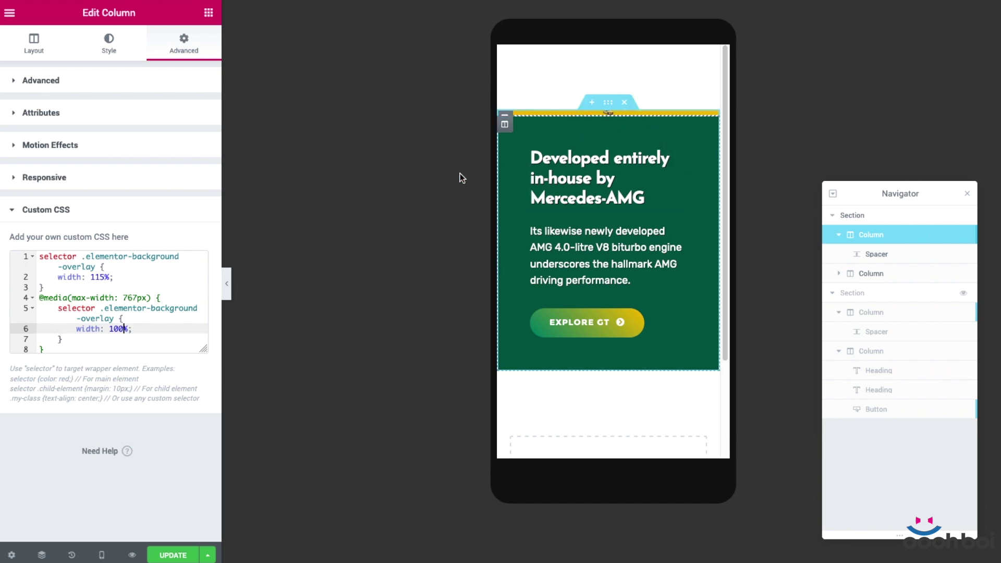
- Set the car column's mobile padding to 20% top and bottom, with the sides unlinked
left_click(125, 77)
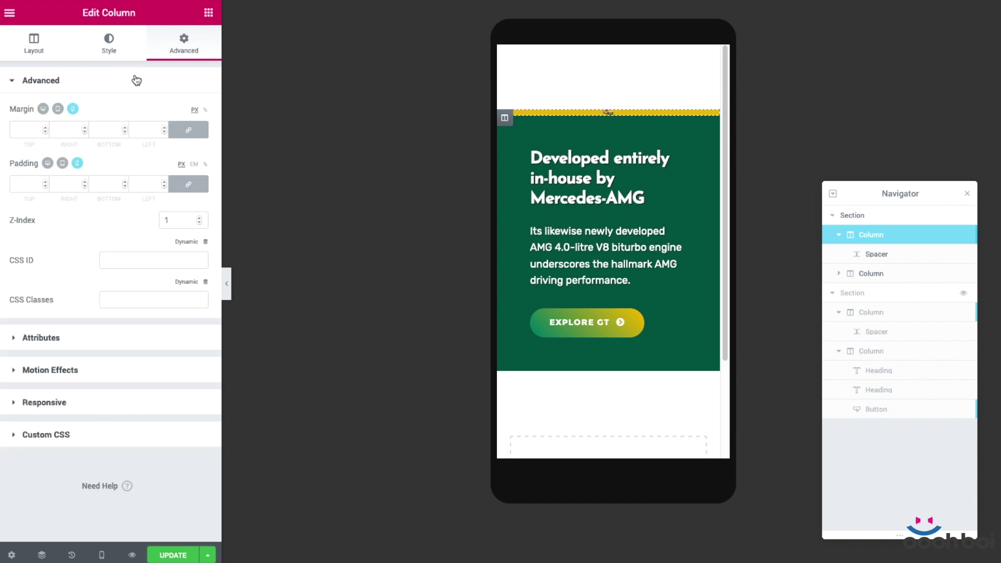
left_click(204, 184)
left_click(206, 166)
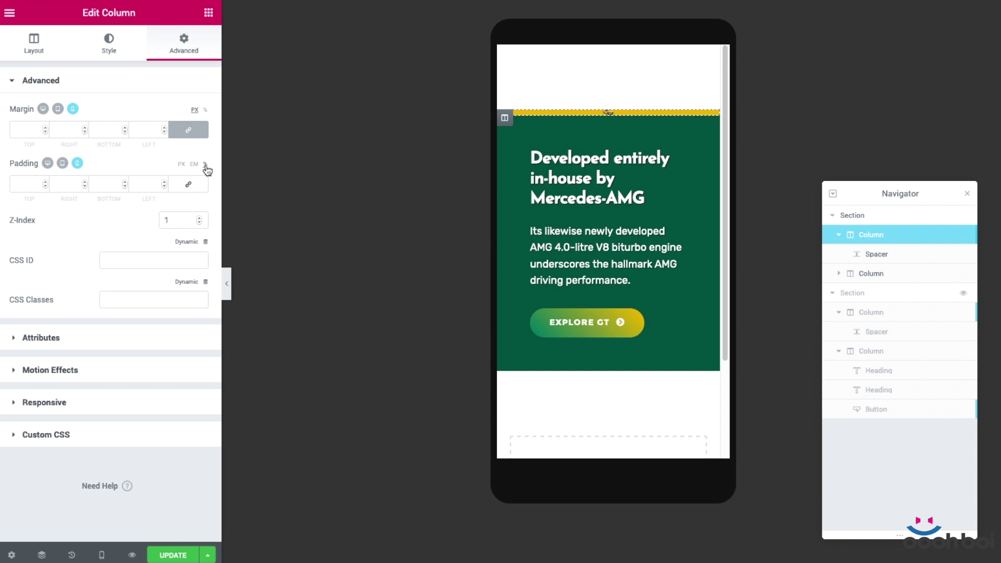
left_click(35, 179)
type("20")
left_click(111, 183)
type("20")
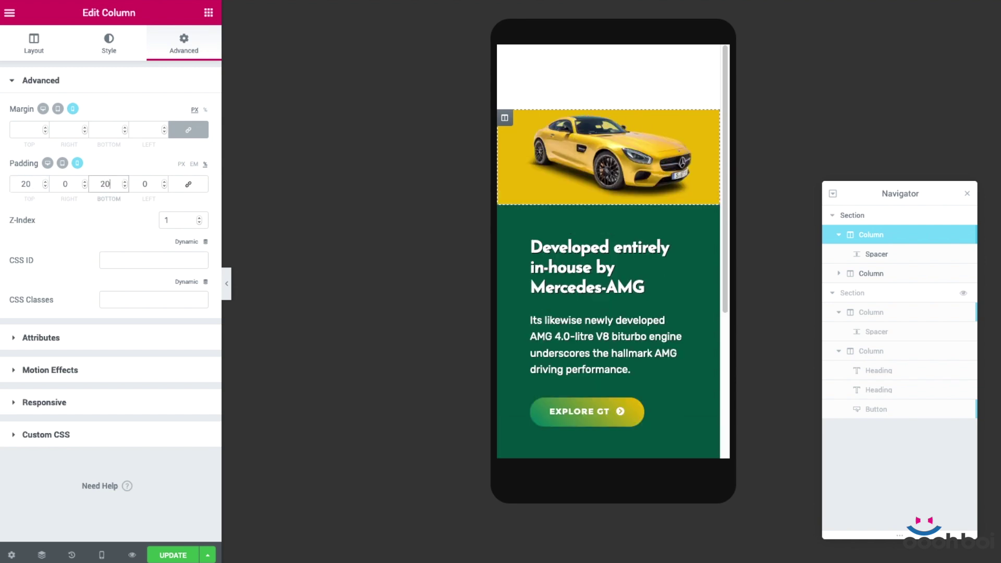
- Raise the car column's top and bottom mobile padding to 25% each
left_click(125, 182)
left_click(125, 181)
left_click(125, 181)
left_click(125, 181)
left_click(125, 181)
left_click(45, 182)
left_click(45, 181)
left_click(45, 181)
left_click(45, 182)
left_click(44, 182)
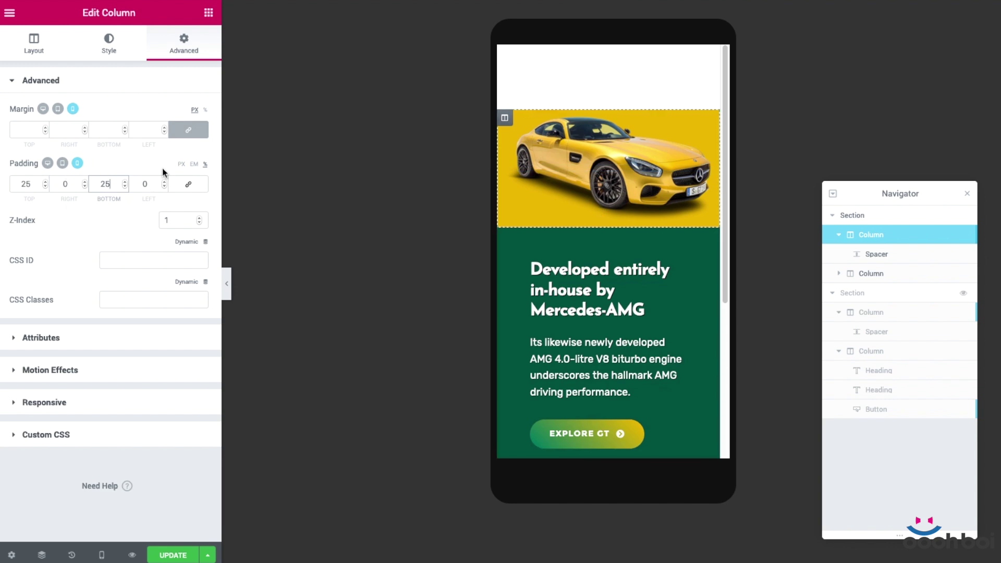
- Unhide the original hero section and compare its mobile layout with the recreated one
scroll(632, 260, "down", 4)
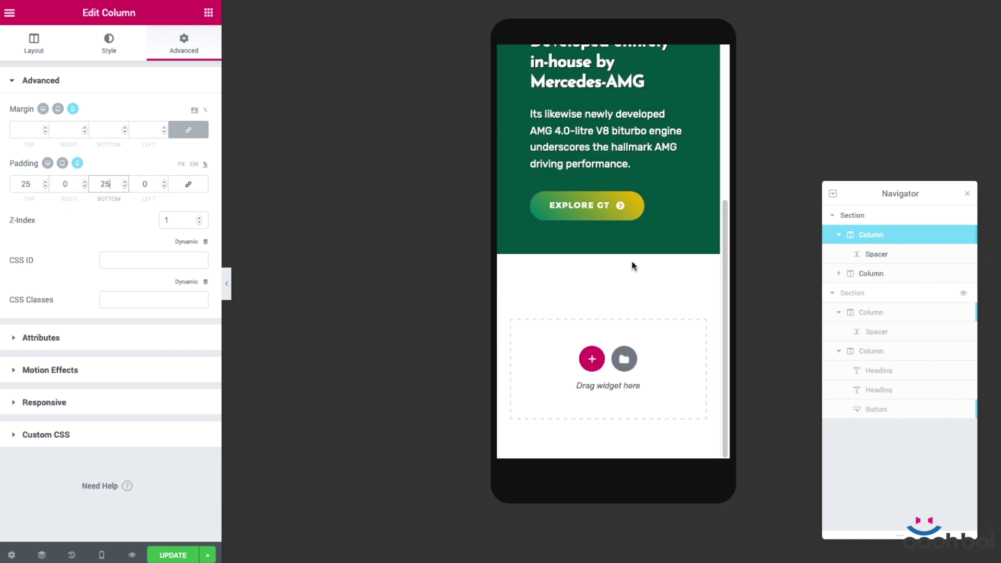
left_click(964, 292)
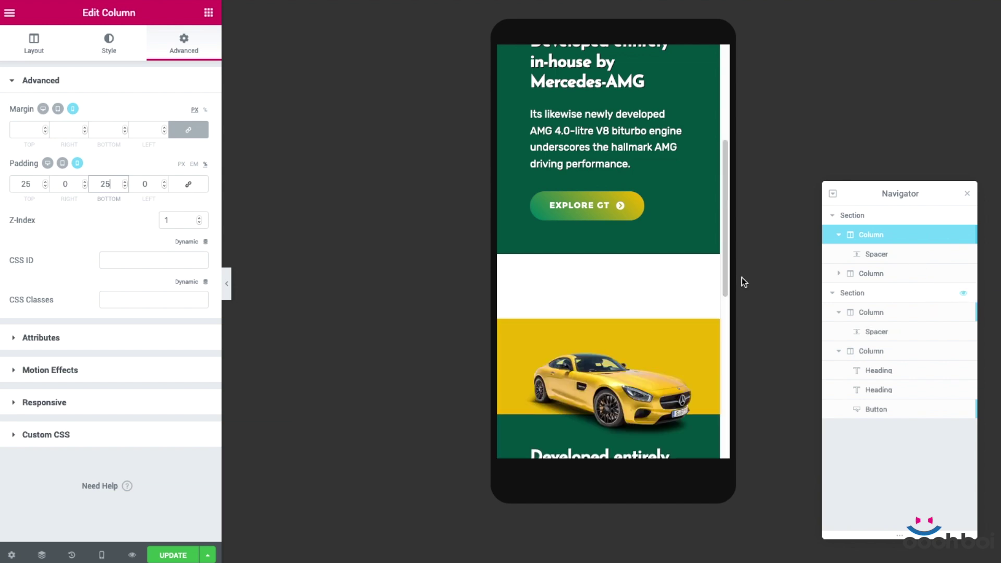
scroll(645, 268, "down", 1)
scroll(645, 268, "down", 2)
scroll(646, 240, "down", 2)
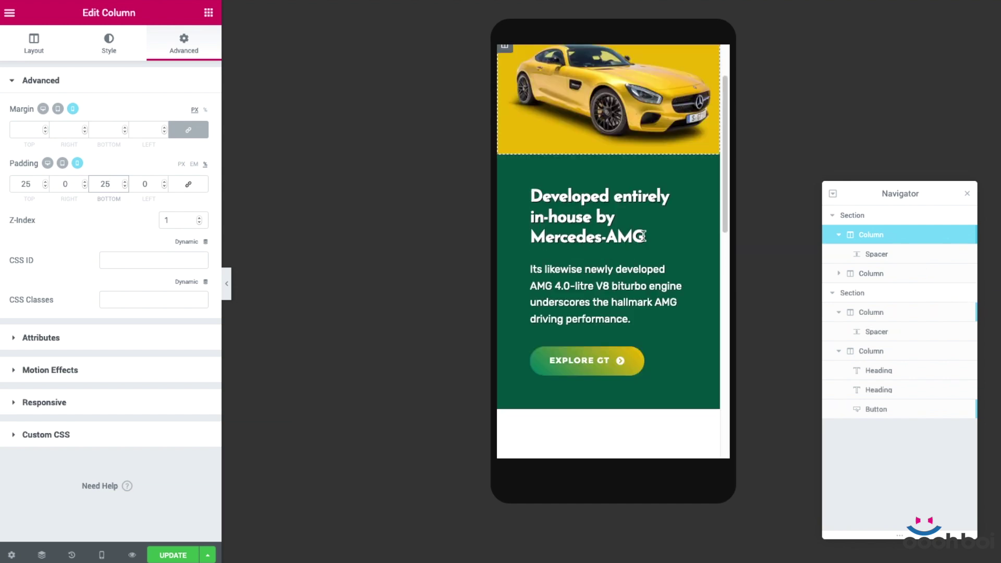
- Set the car column's top and bottom mobile padding back to 20%
double_click(26, 185)
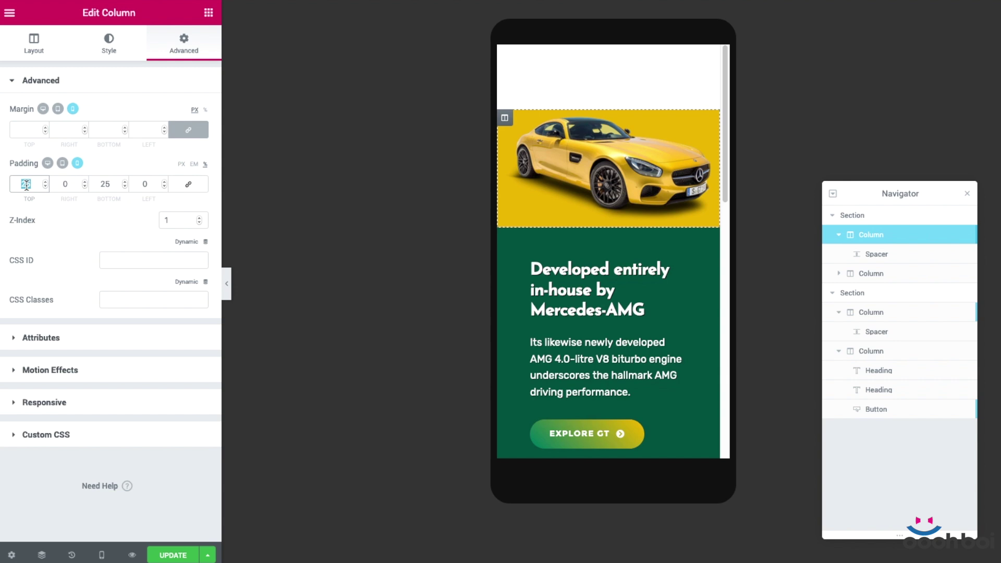
type("20")
double_click(103, 183)
type("20")
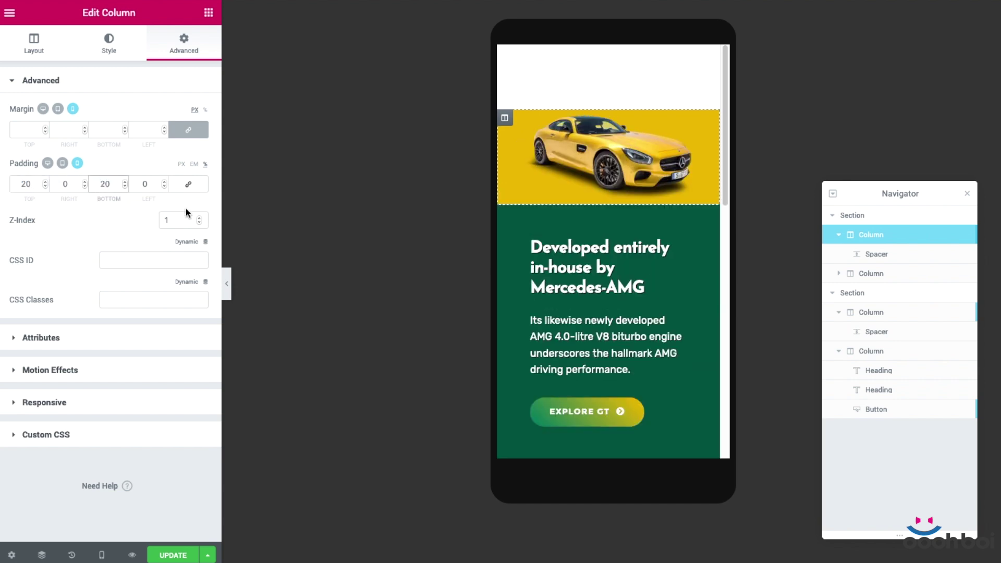
- Add "top: 30%;" to the overlay rule inside the media query of the car column's custom CSS
left_click(139, 442)
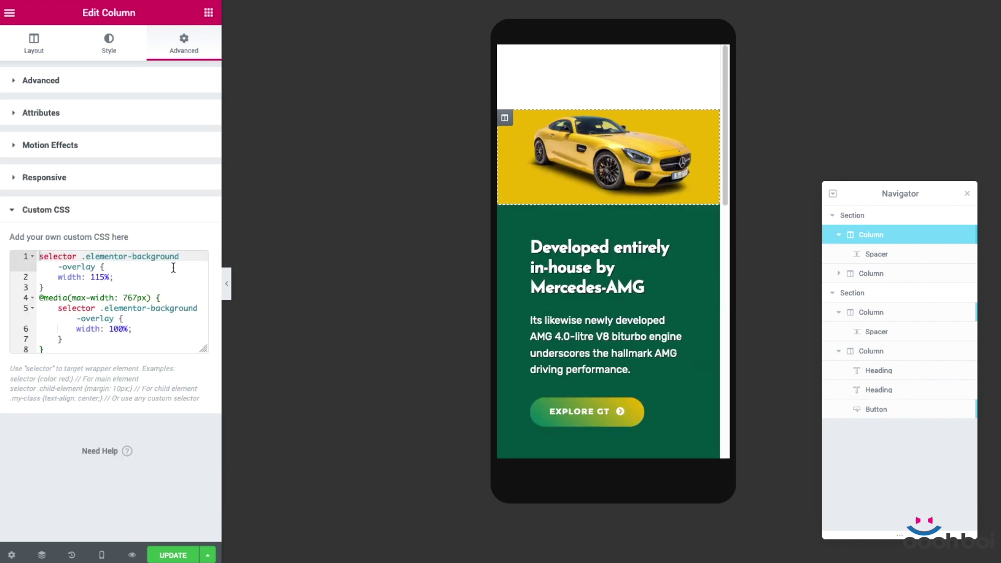
left_click(136, 319)
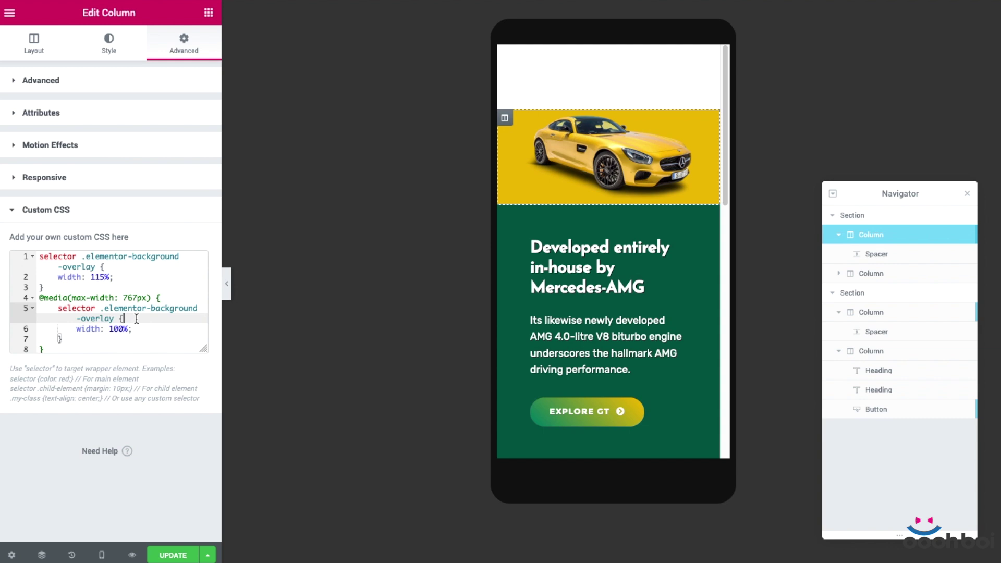
key("Return")
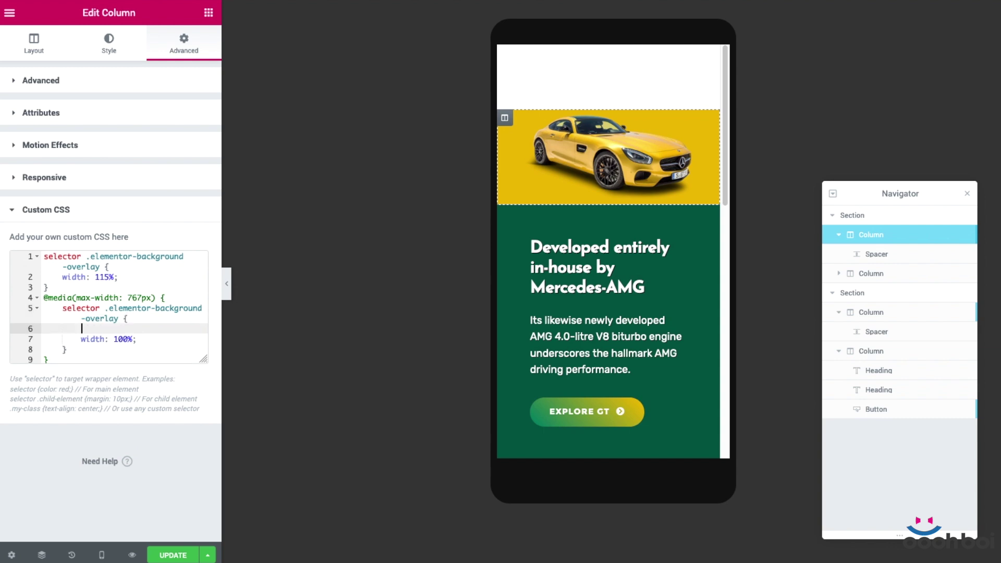
type("top")
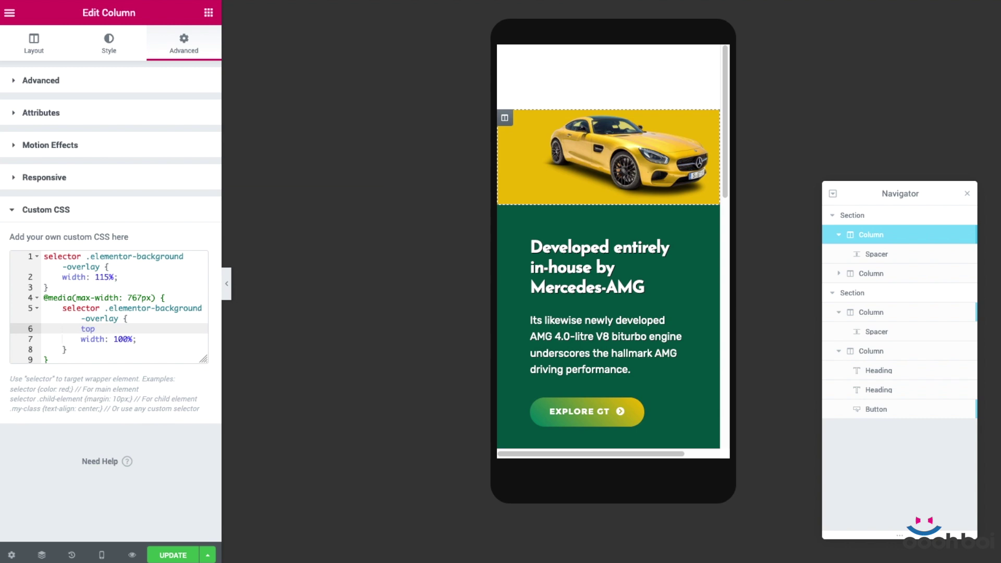
type(": 30%;")
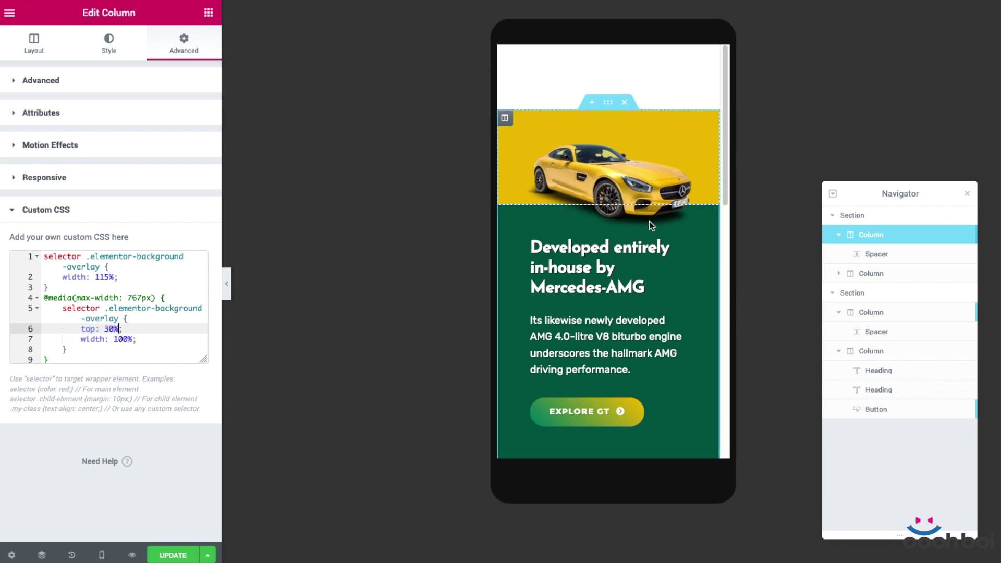
scroll(615, 237, "down", 2)
scroll(615, 237, "up", 2)
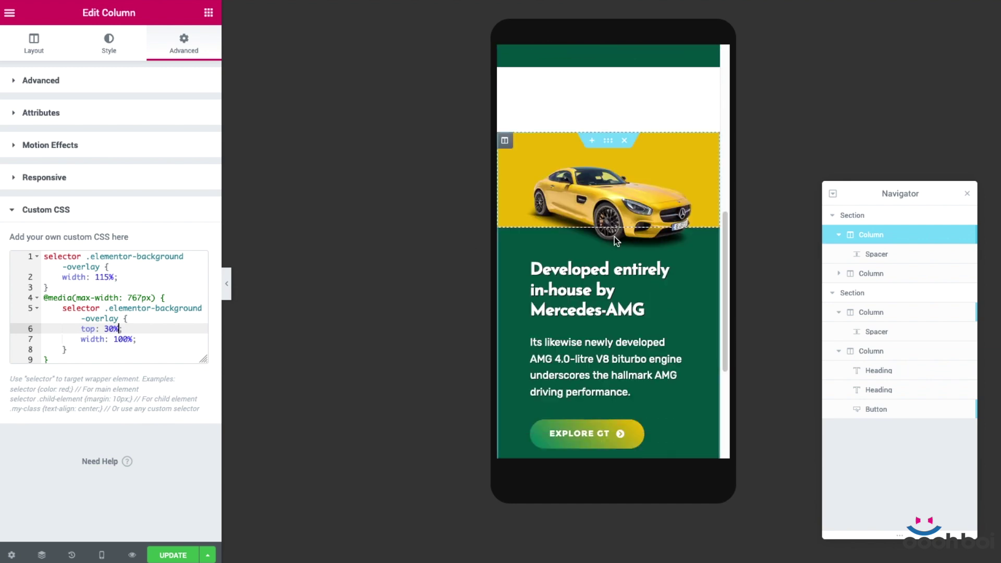
- Switch the responsive preview to Desktop and close the Navigator
left_click(102, 555)
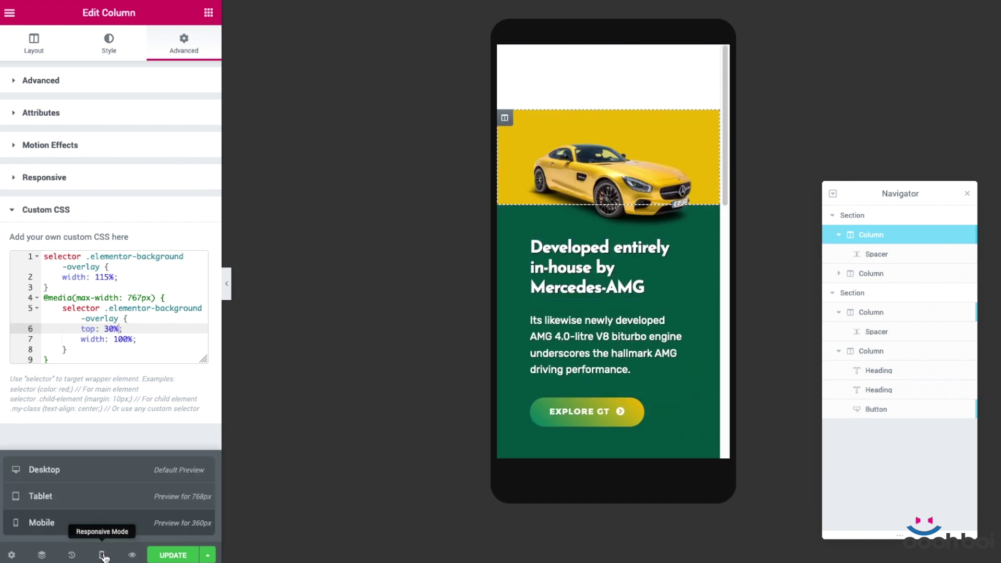
left_click(110, 471)
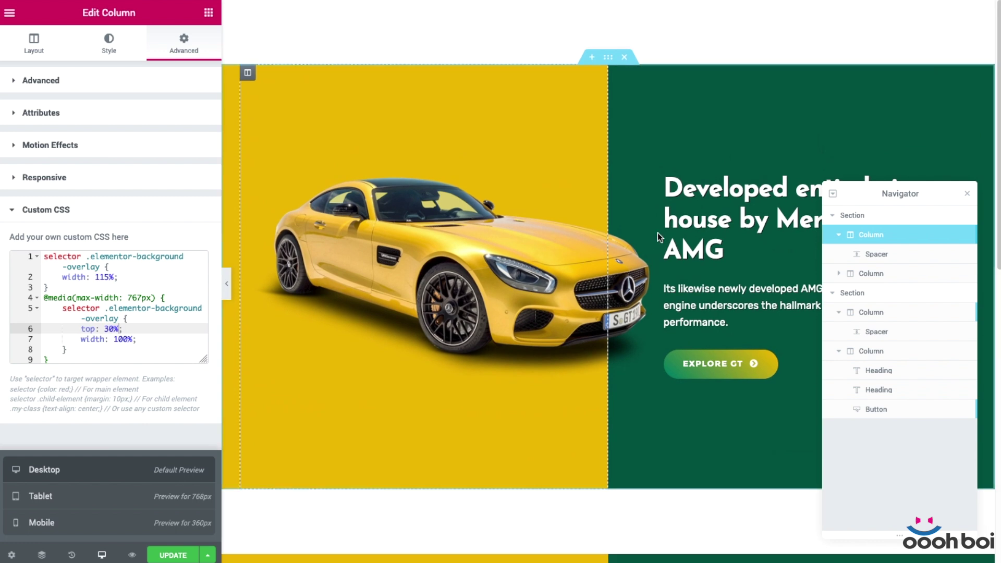
left_click(969, 196)
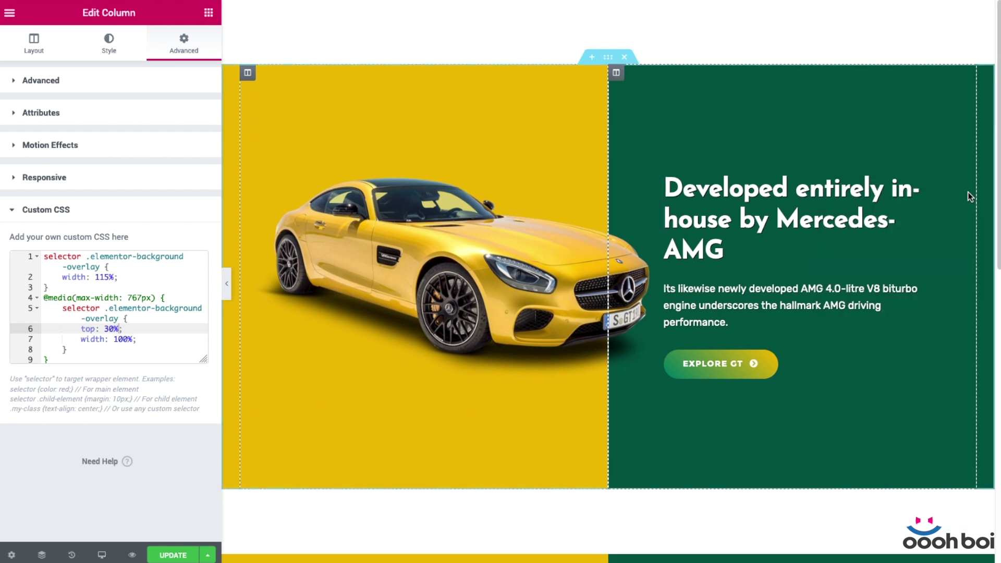
- Locate the text columns of the recreated and original hero sections in the Navigator to compare their structure
right_click(905, 397)
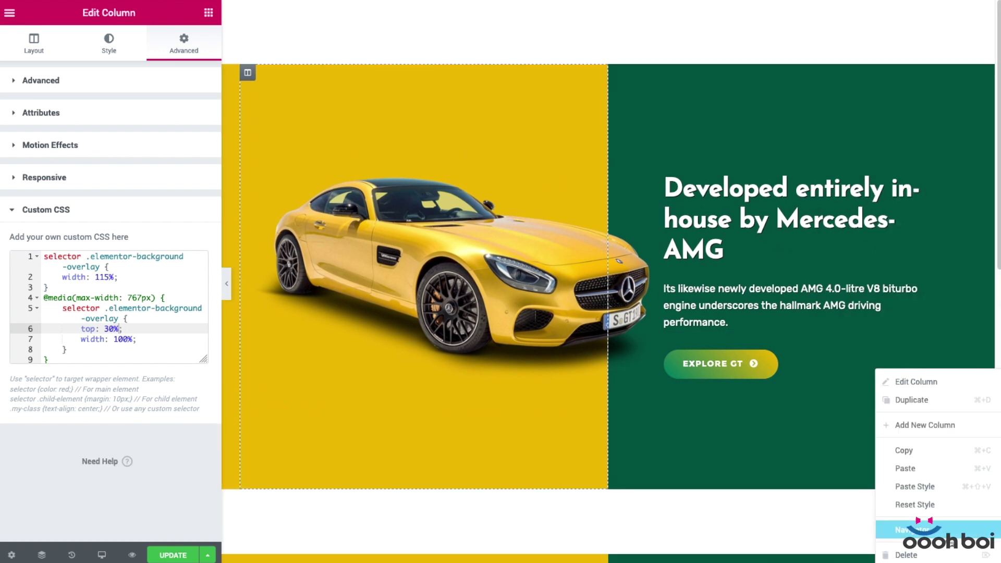
left_click(934, 530)
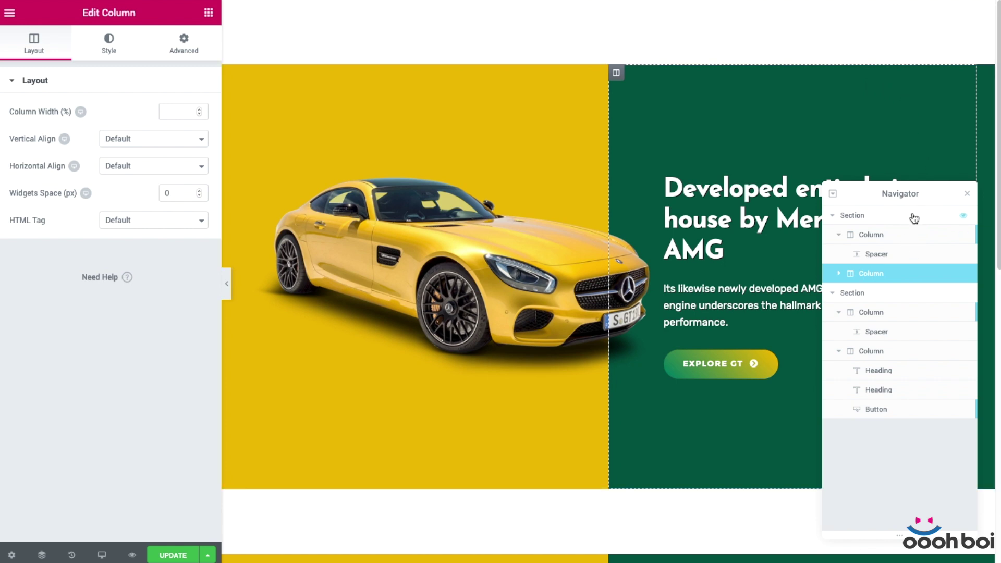
left_click(967, 194)
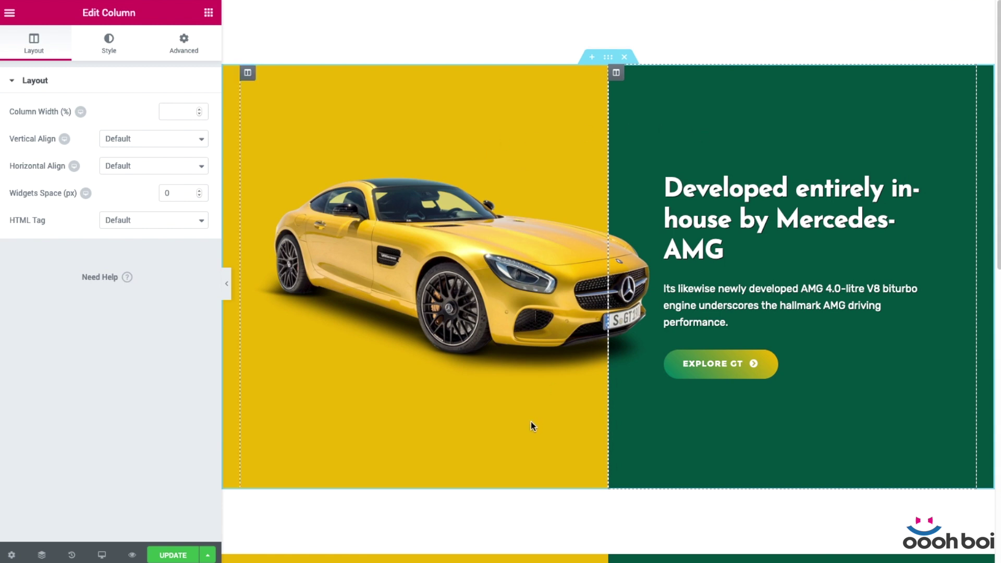
scroll(819, 370, "down", 5)
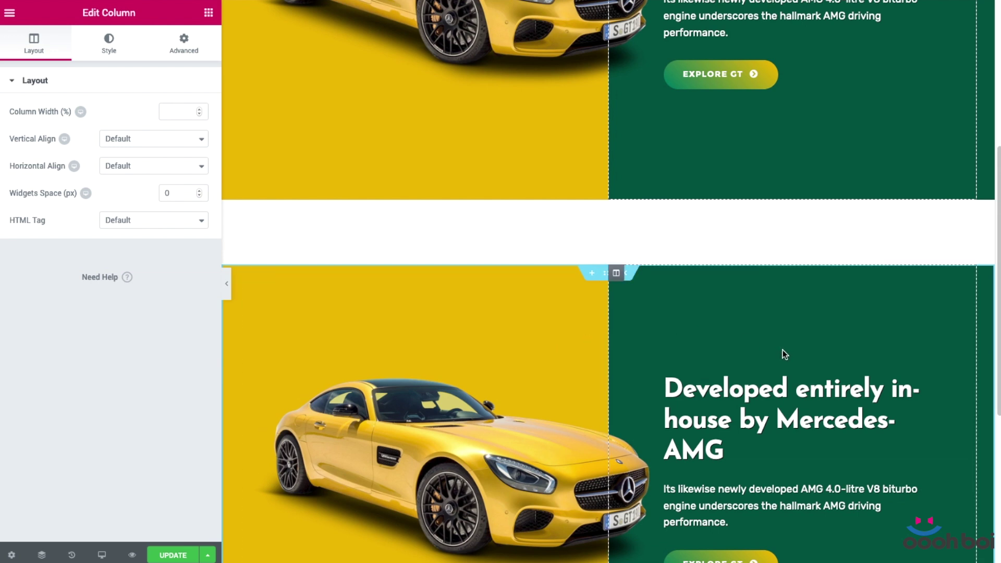
right_click(875, 312)
left_click(952, 472)
scroll(749, 243, "down", 2)
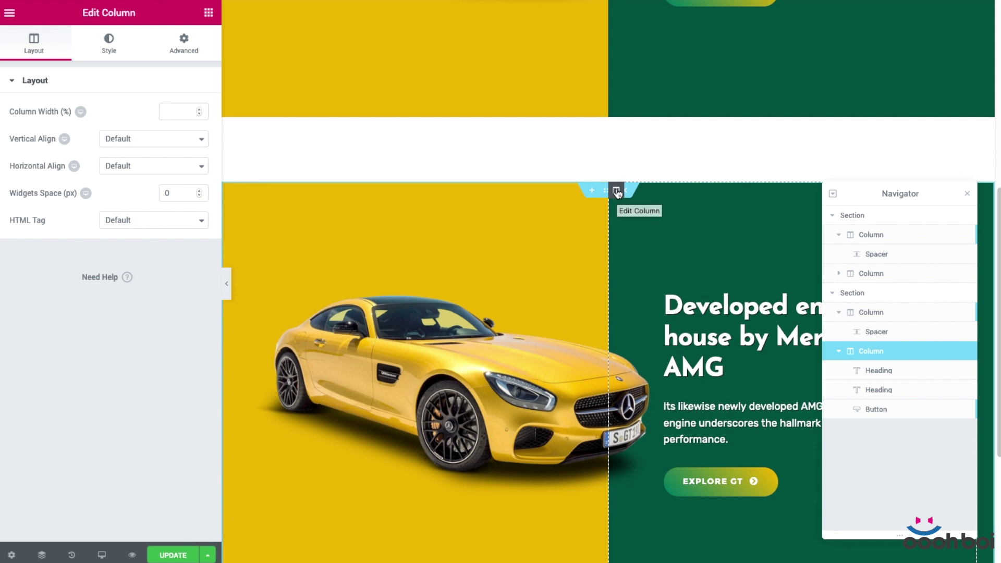
- Select the recreated hero section in the Navigator and examine its gradient background settings
left_click(926, 275)
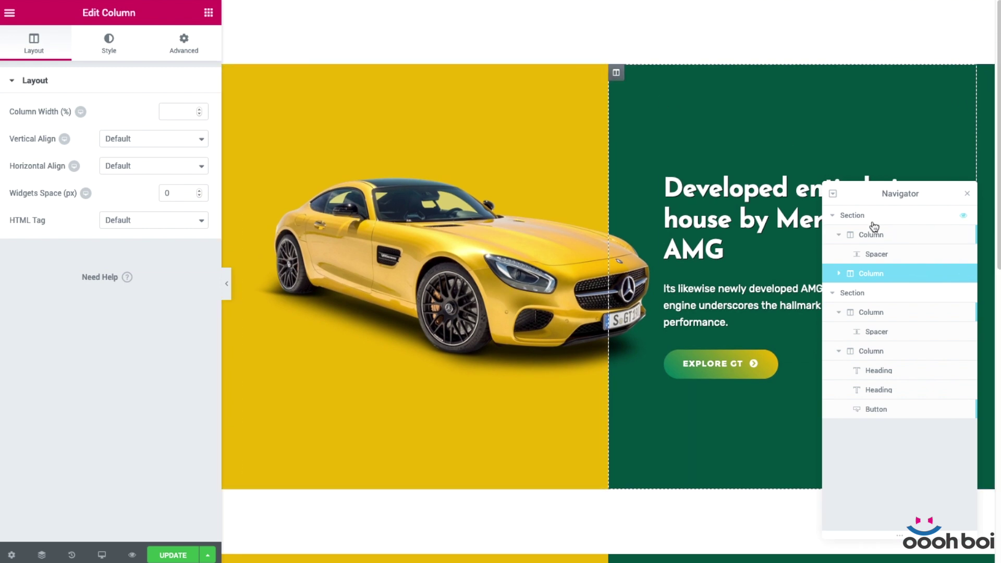
left_click(910, 222)
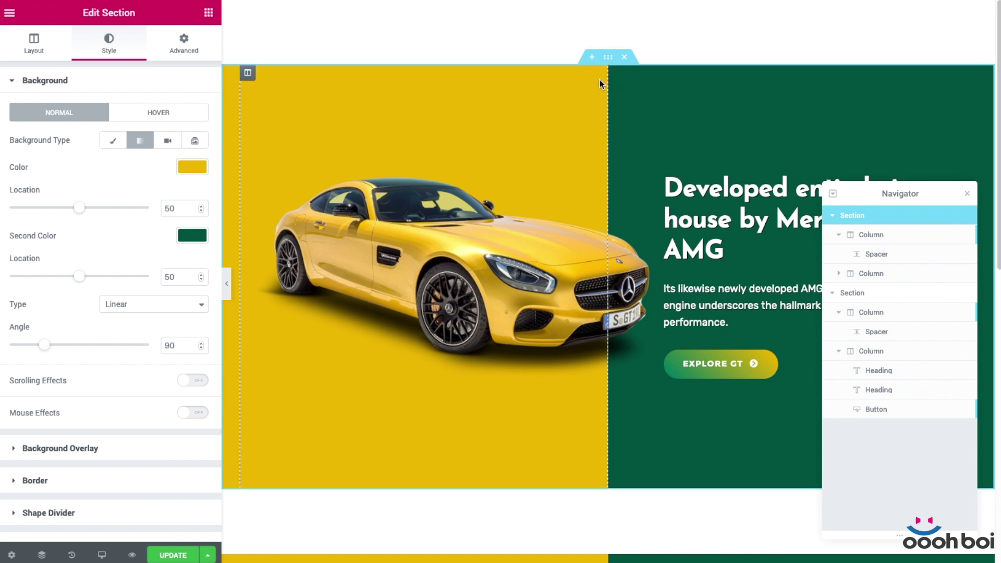
left_click(967, 193)
- Update the page, switch to the published "Bleeding Images" page window and look over both hero sections
left_click(173, 555)
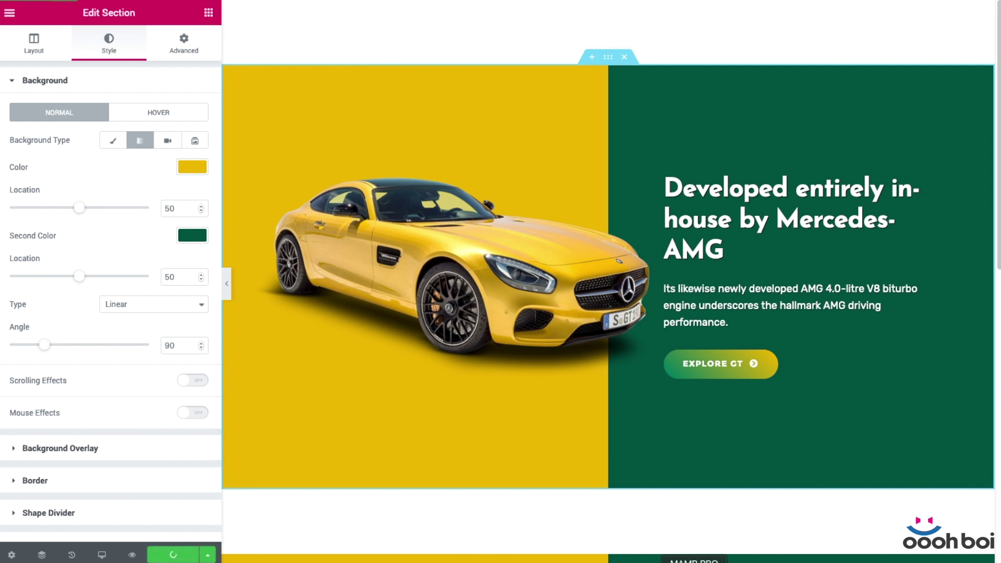
right_click(721, 562)
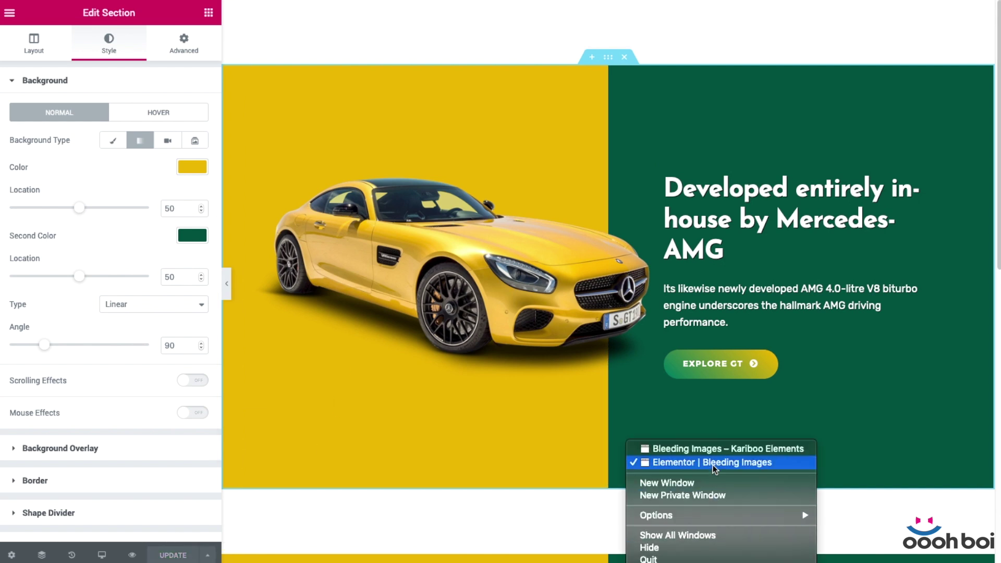
left_click(711, 447)
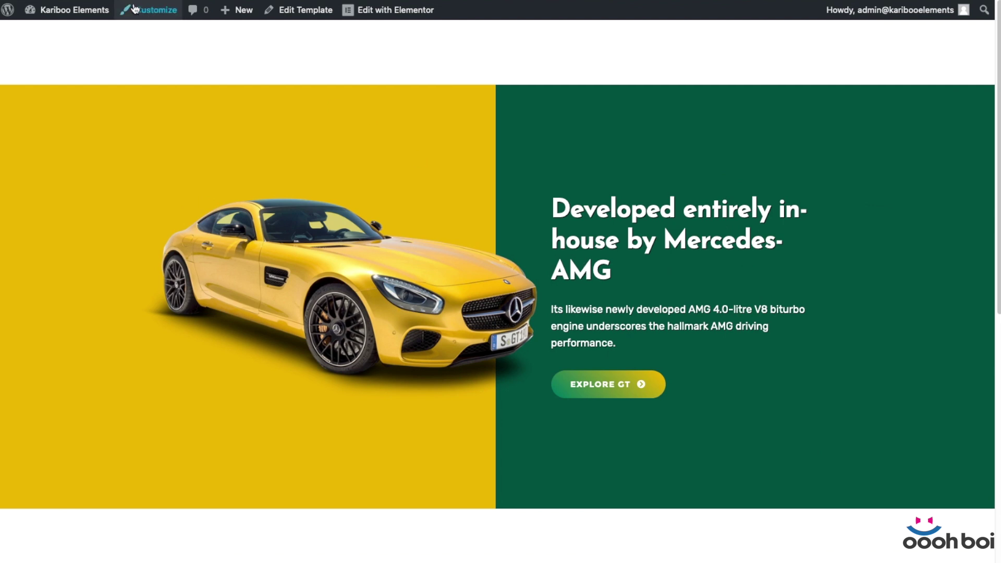
left_click(74, 10)
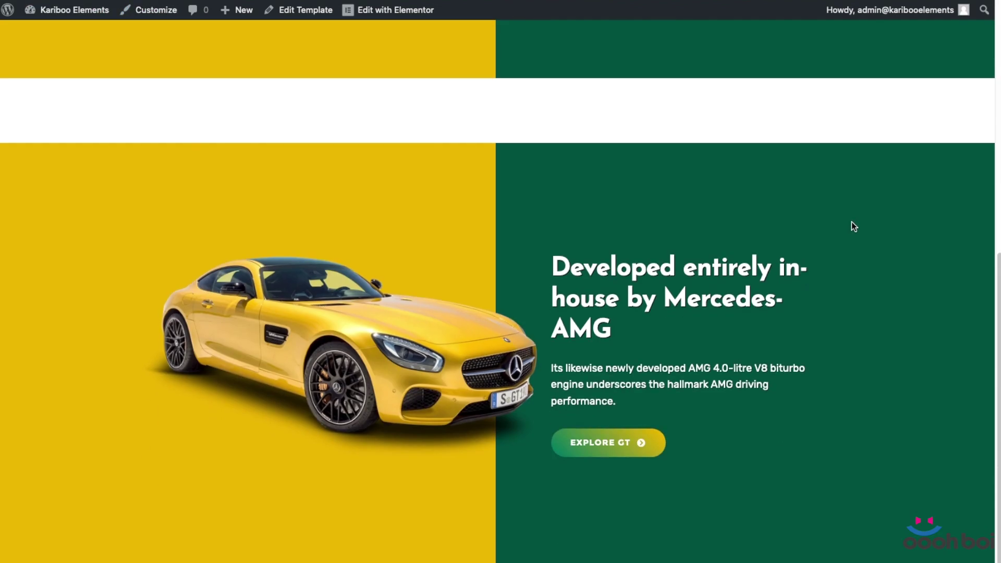
scroll(852, 224, "down", 2)
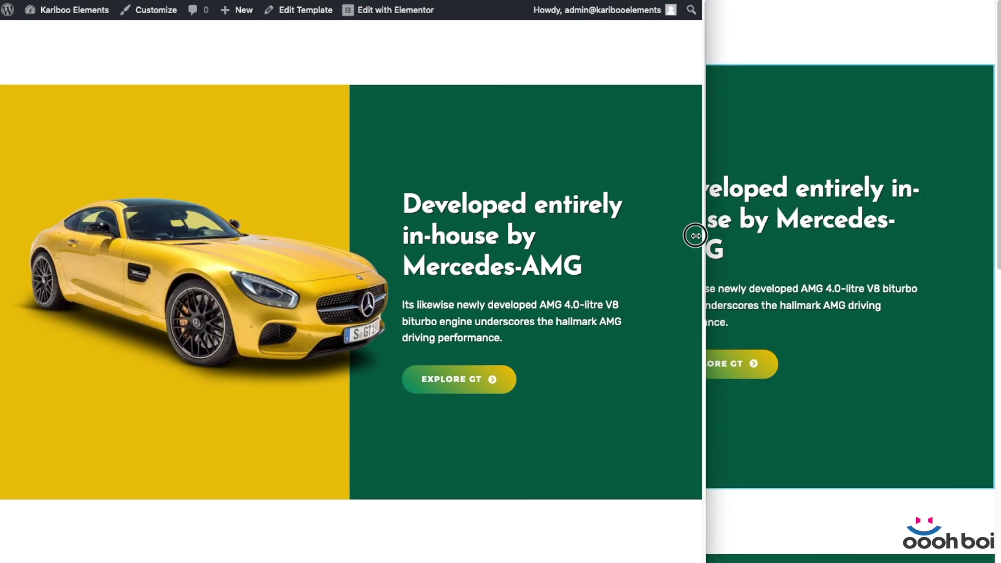